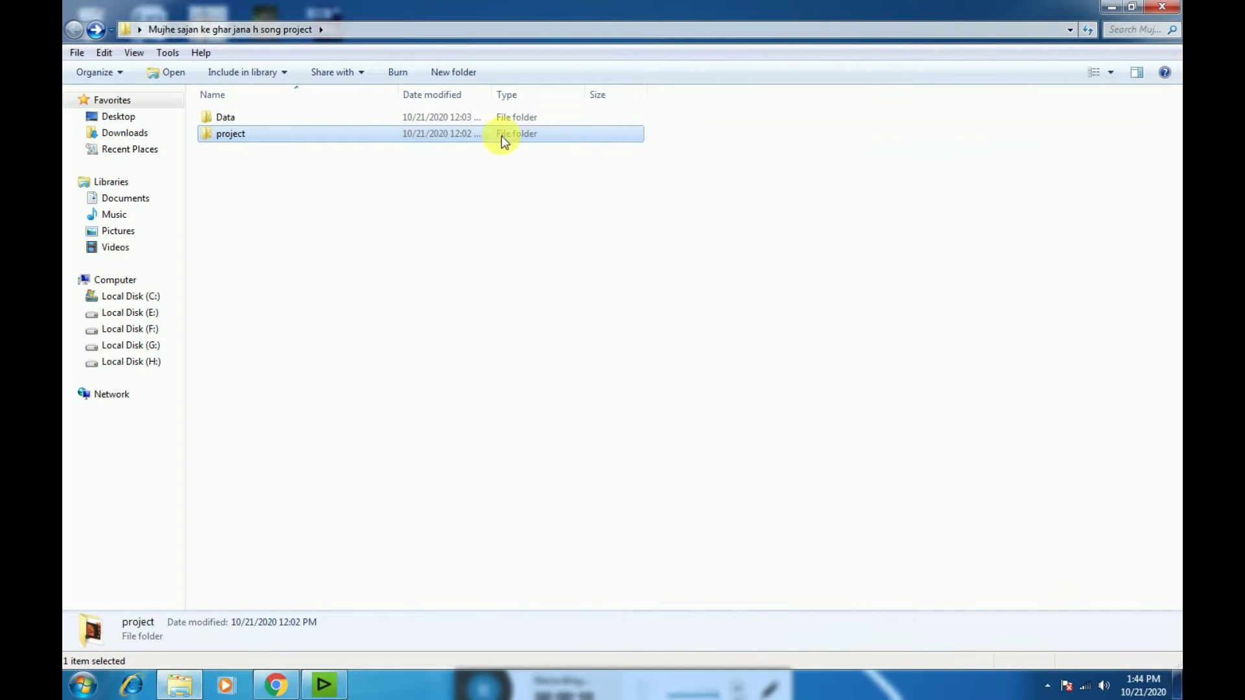
Browse the media files in the Data folder's om printing press SGRL production subfolder using extra large icons.
left_click(1111, 72)
left_click(1109, 22)
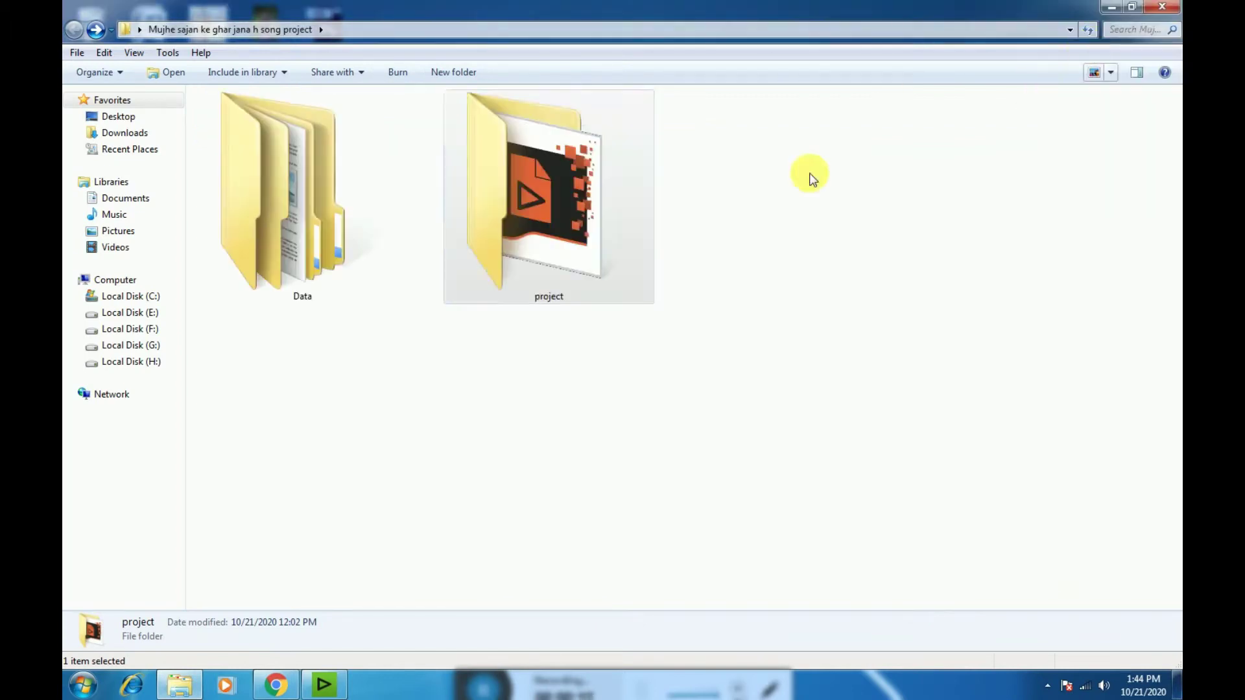
double_click(308, 186)
double_click(350, 117)
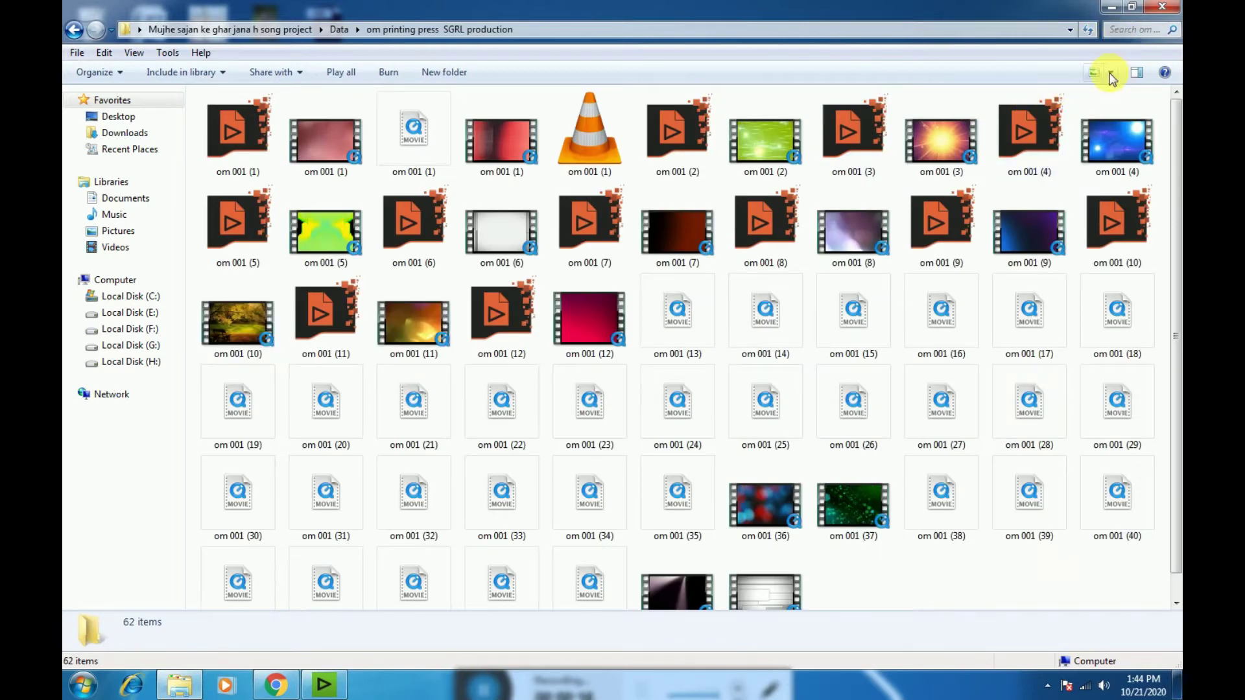
left_click(1110, 73)
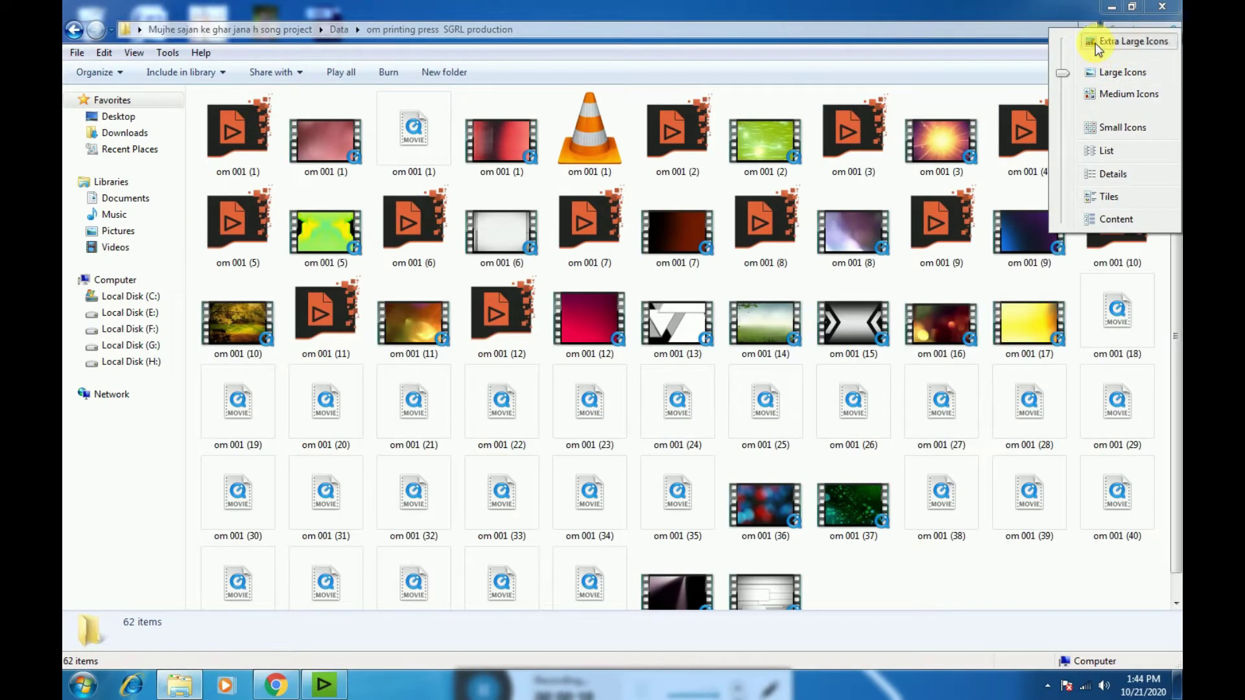
left_click(1095, 43)
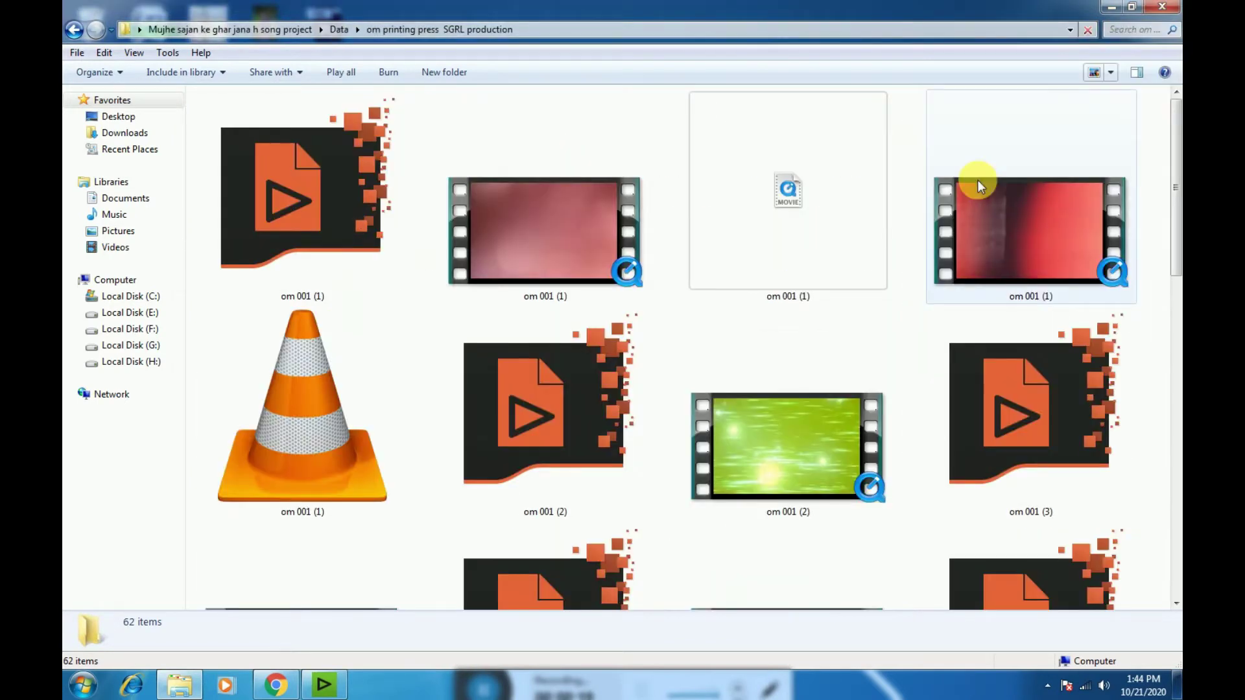
left_click(644, 358)
scroll(642, 355, "down", 10)
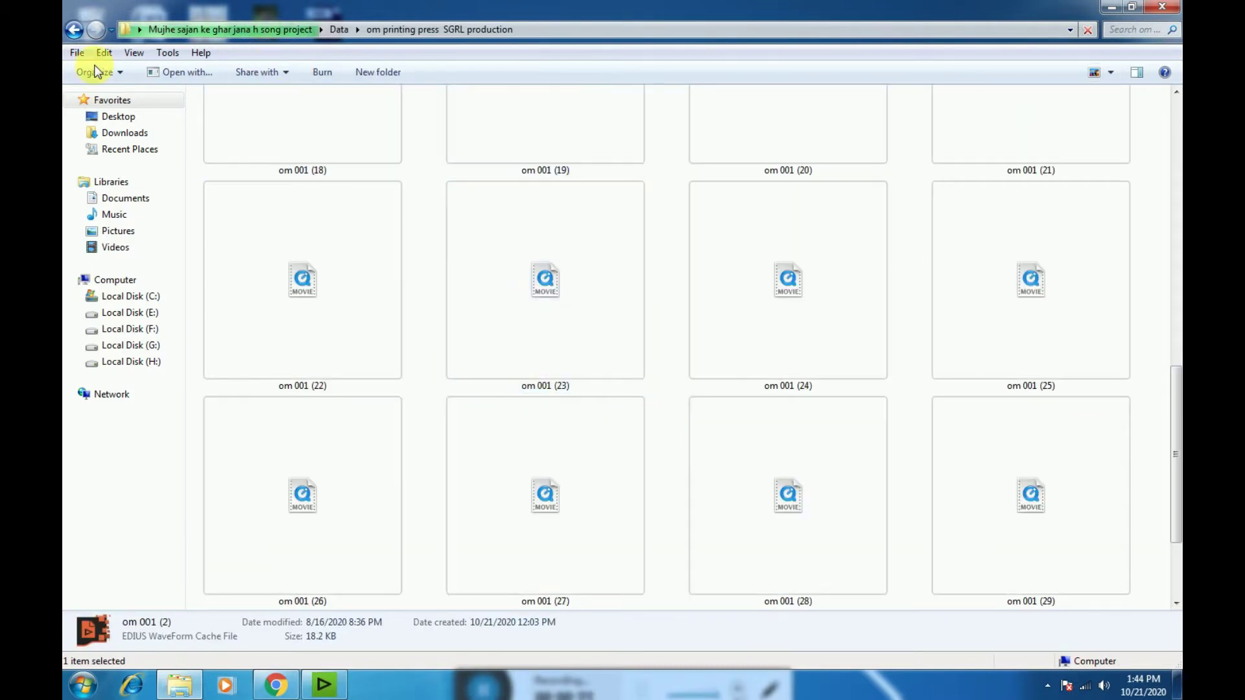
left_click(77, 29)
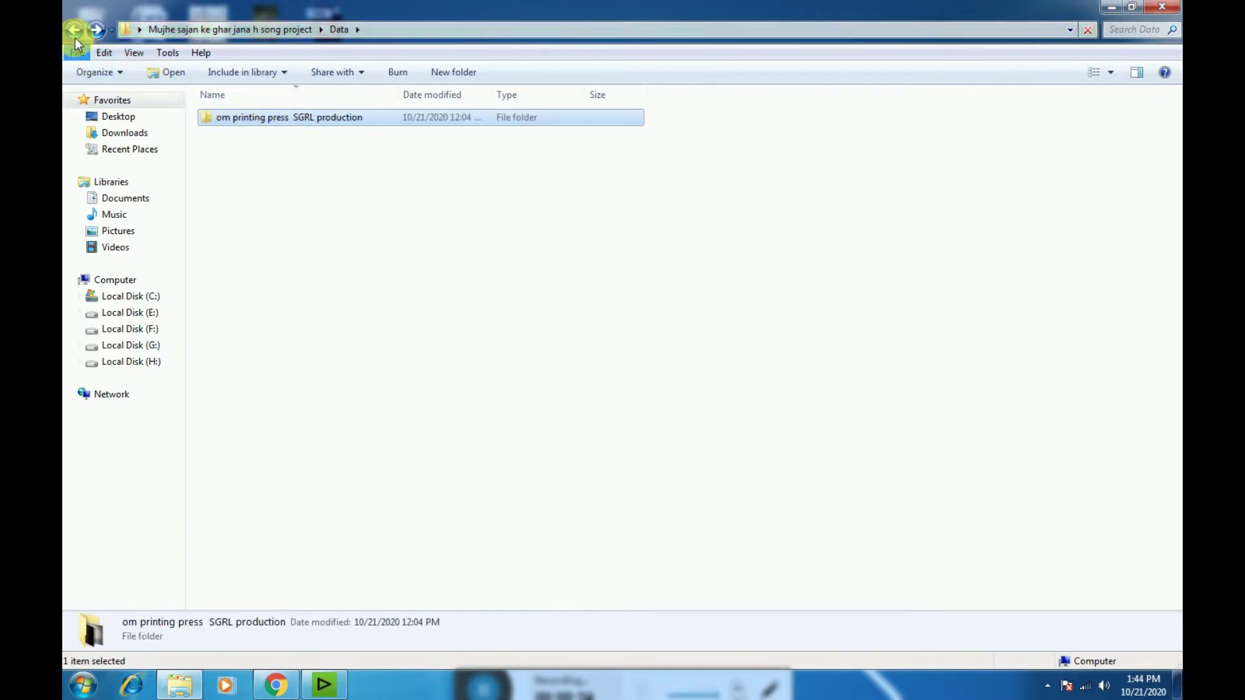
Check the mujhe sanjan ke ghar file in the project folder and minimise the Explorer window.
left_click(75, 30)
double_click(503, 234)
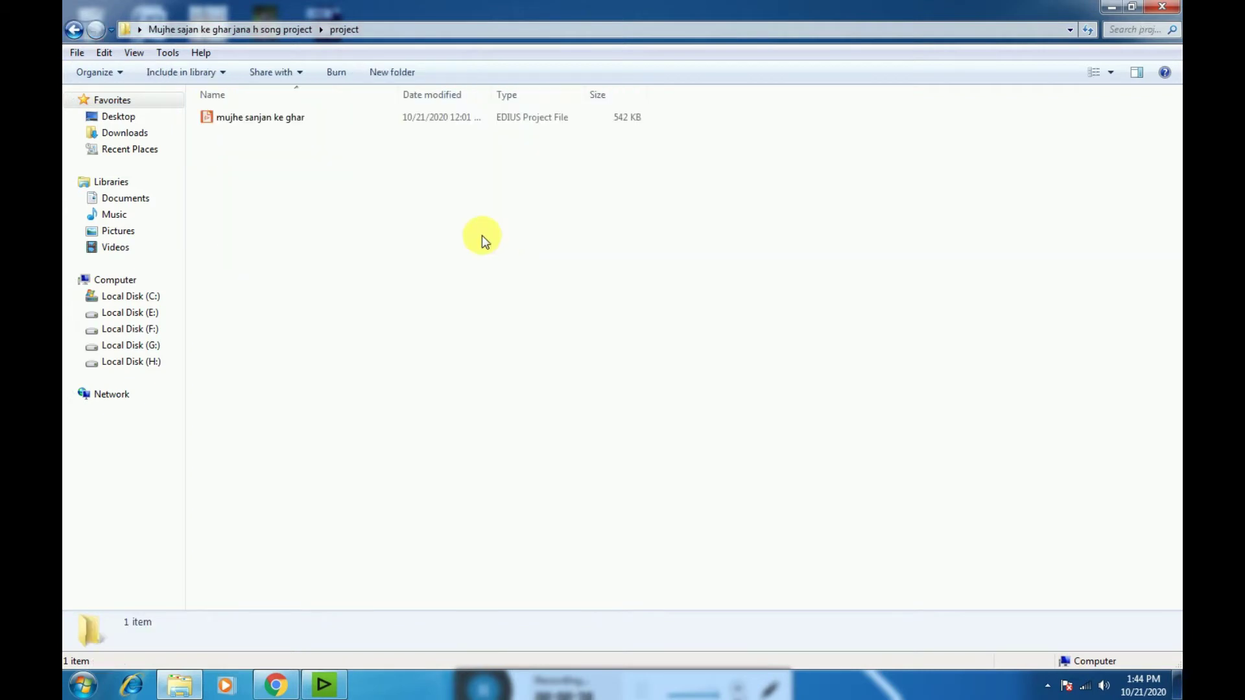
left_click(246, 115)
left_click(1112, 7)
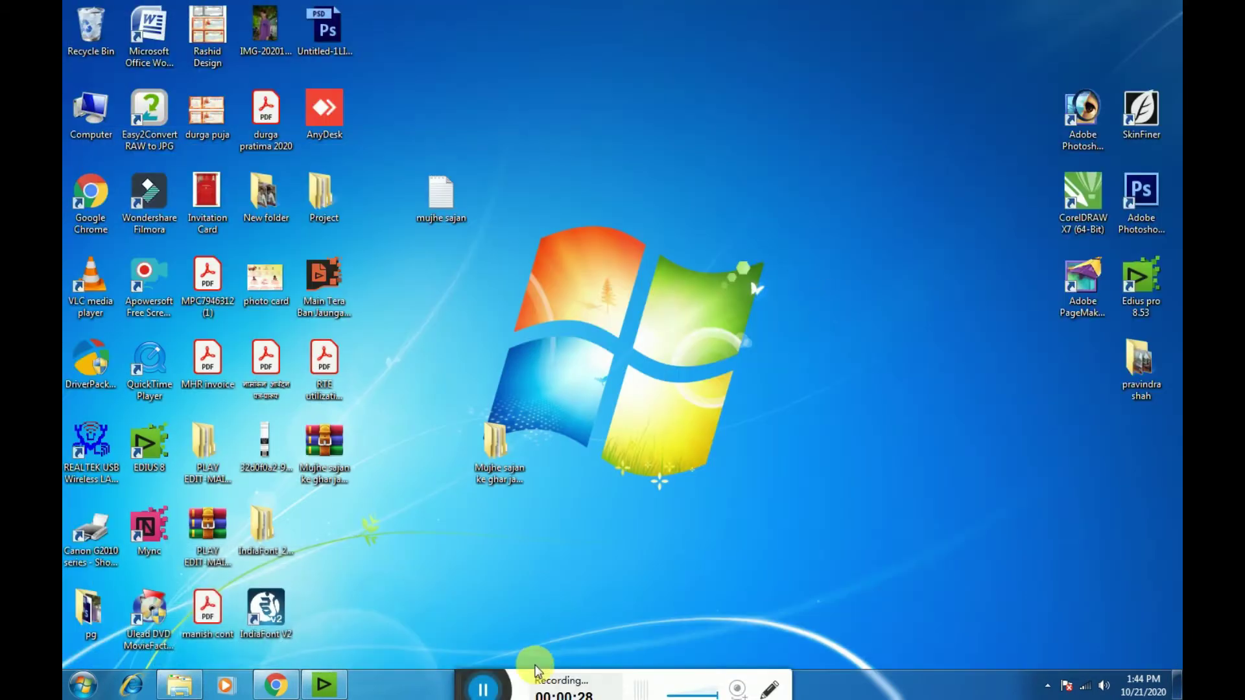
Switch to EDIUS and open the mujhe sanjan ke ghar project from the song project folder on the Desktop.
left_click(344, 695)
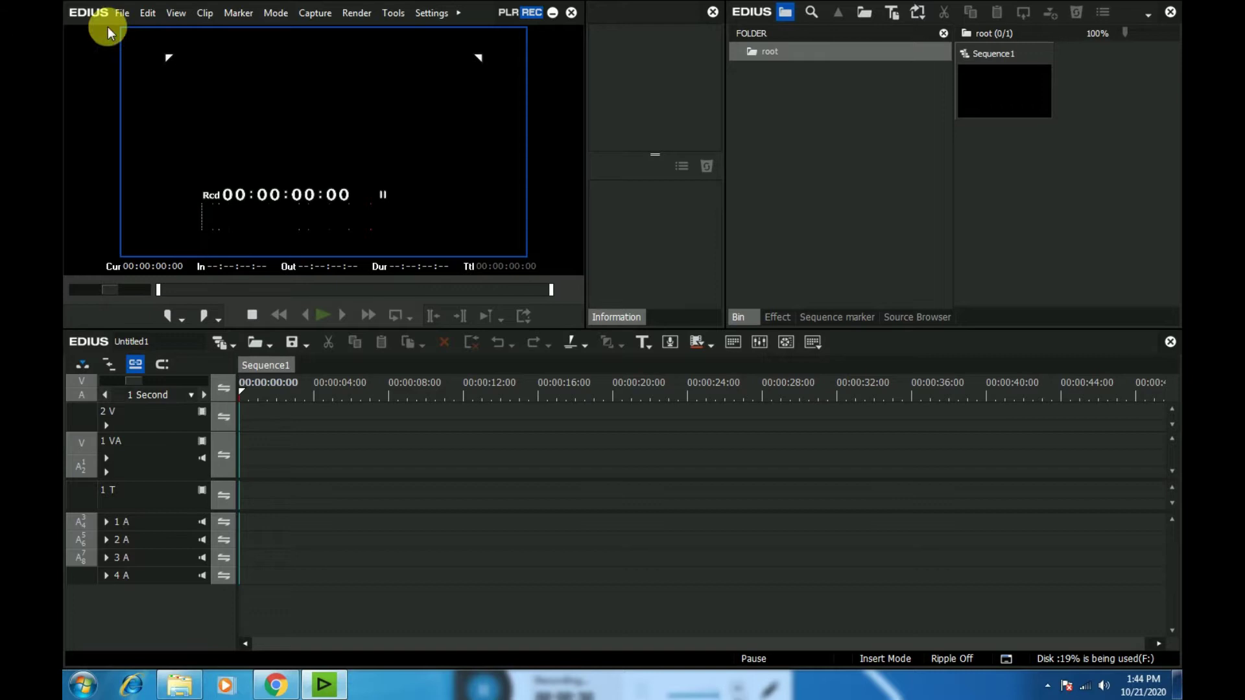
left_click(122, 13)
left_click(116, 50)
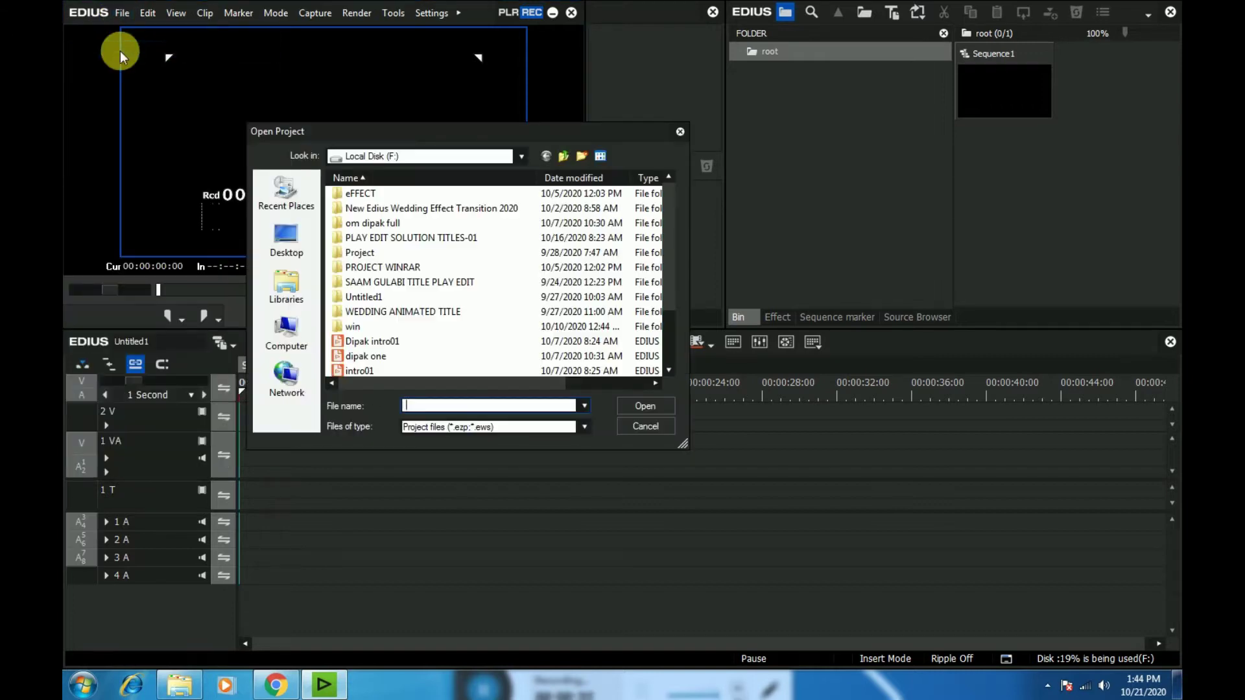
left_click(286, 238)
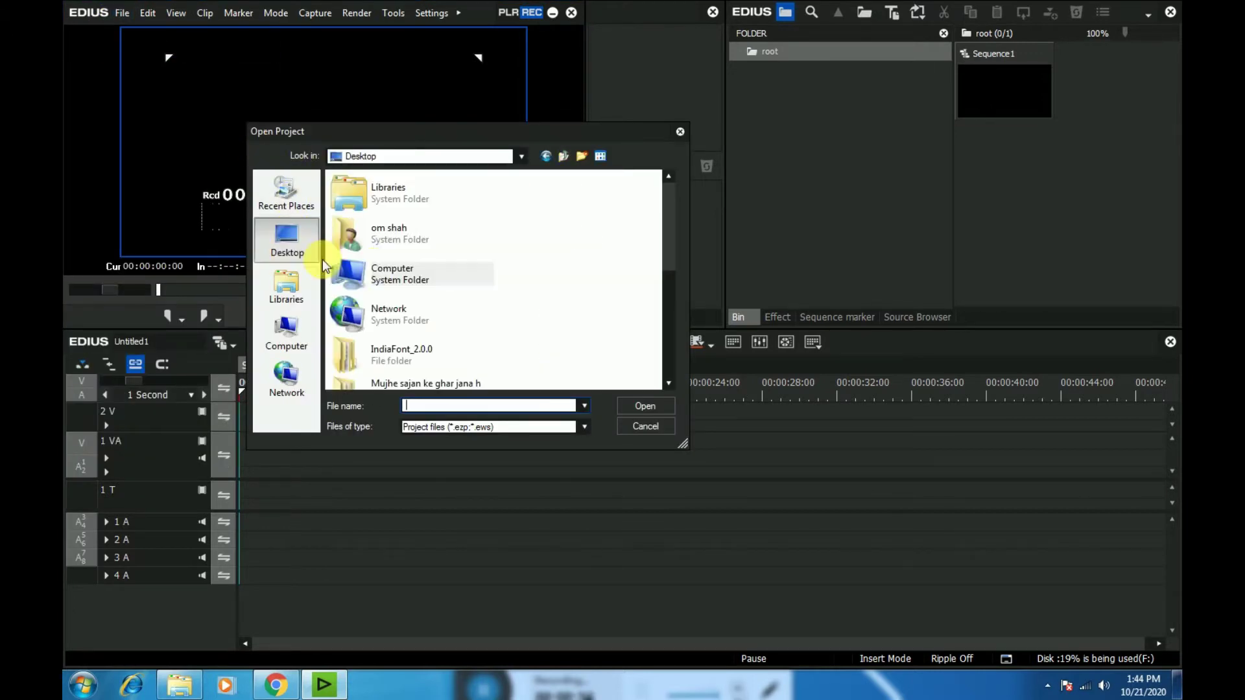
double_click(436, 383)
double_click(363, 208)
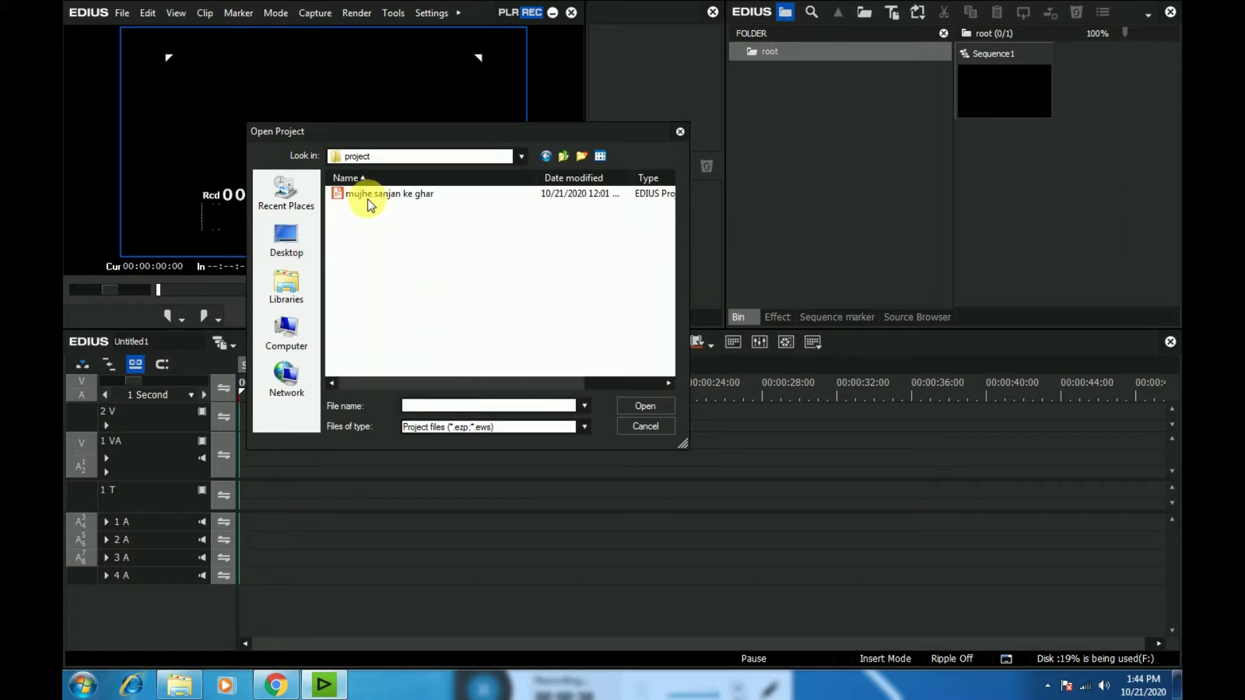
left_click(373, 193)
left_click(627, 407)
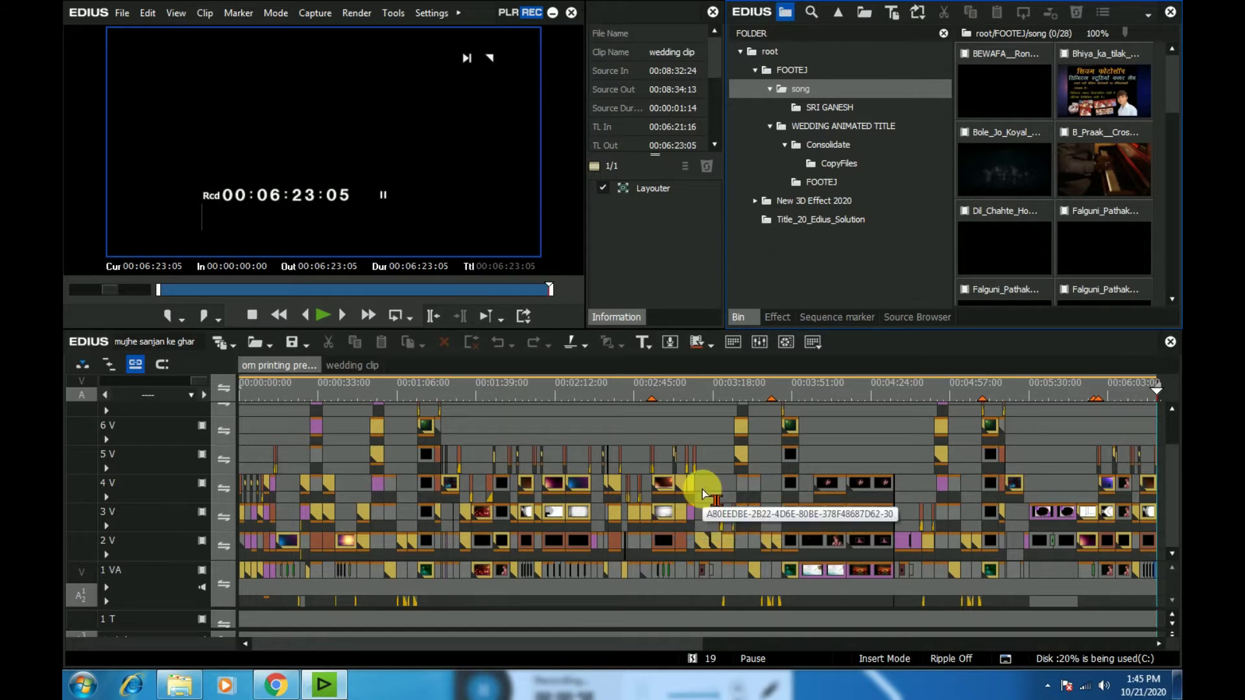
Enlarge the timeline from its beginning to expose the audio tracks and mute the song on track 2 A.
left_click_drag(190, 380, 132, 383)
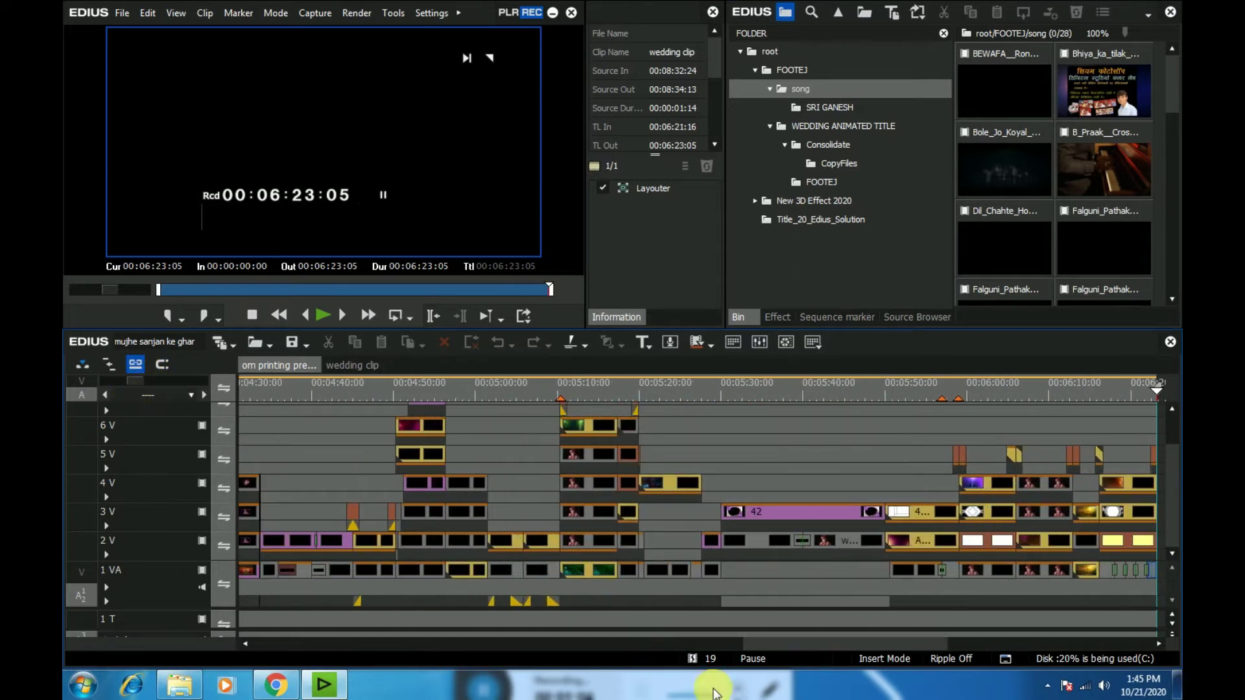
left_click_drag(800, 651, 246, 645)
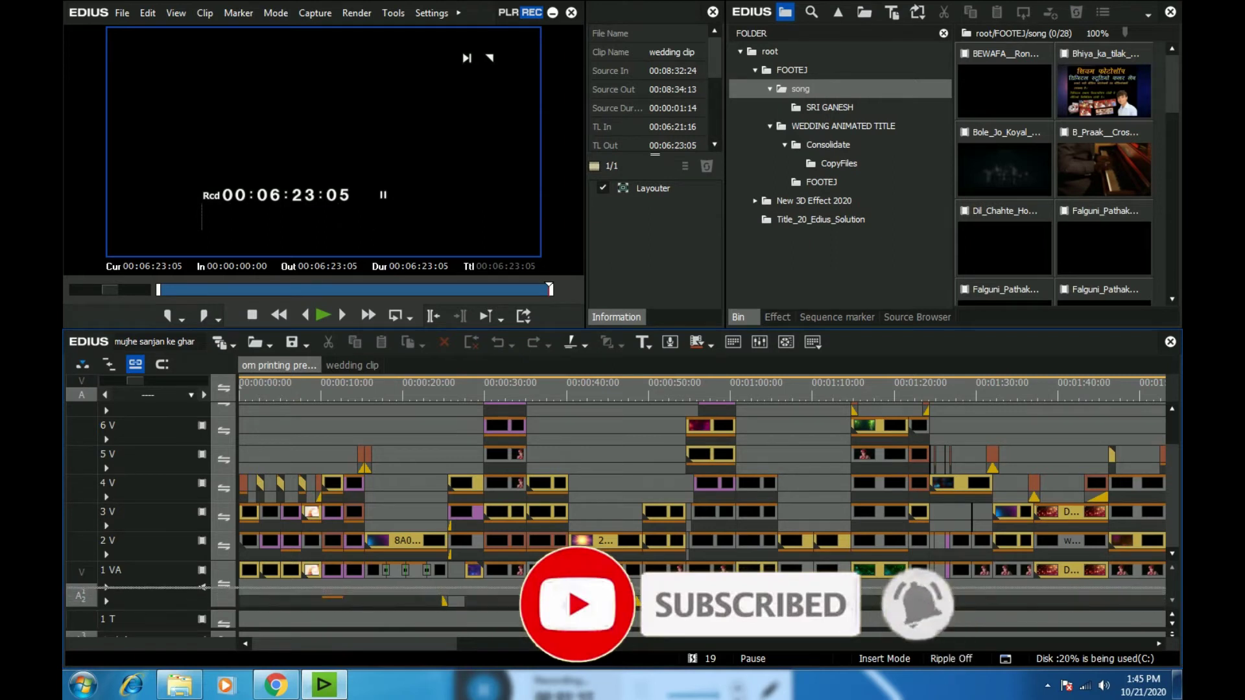
left_click_drag(203, 587, 205, 587)
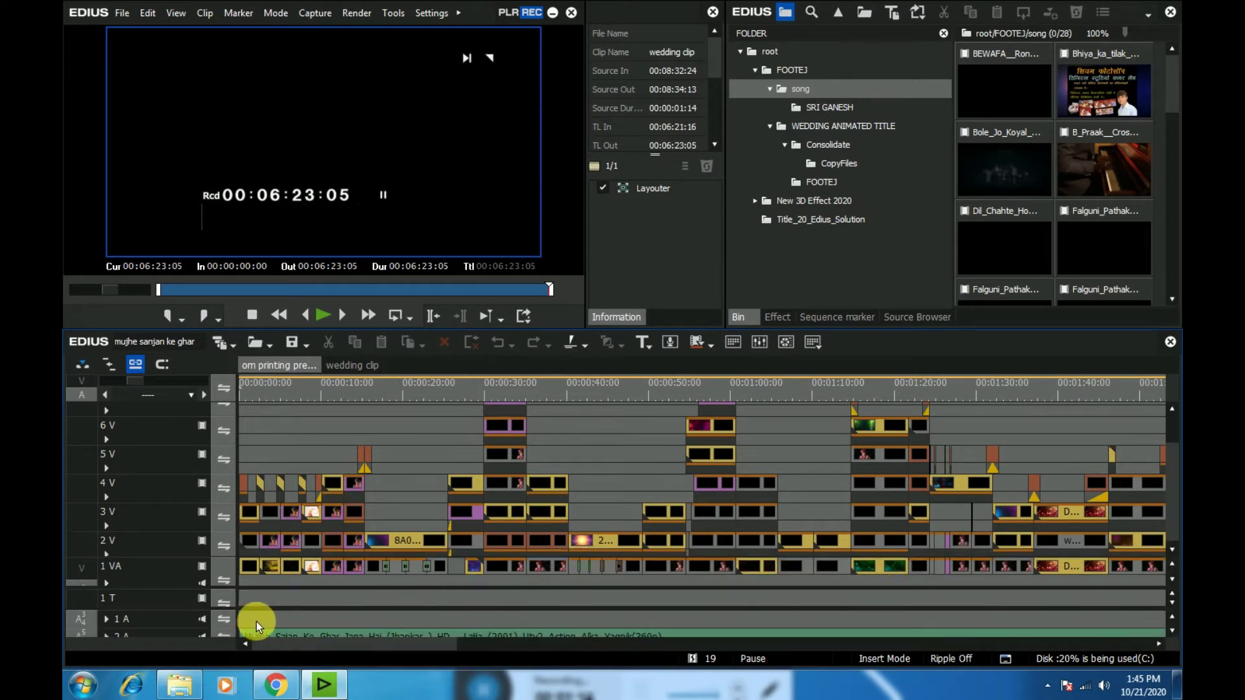
left_click_drag(485, 335, 486, 320)
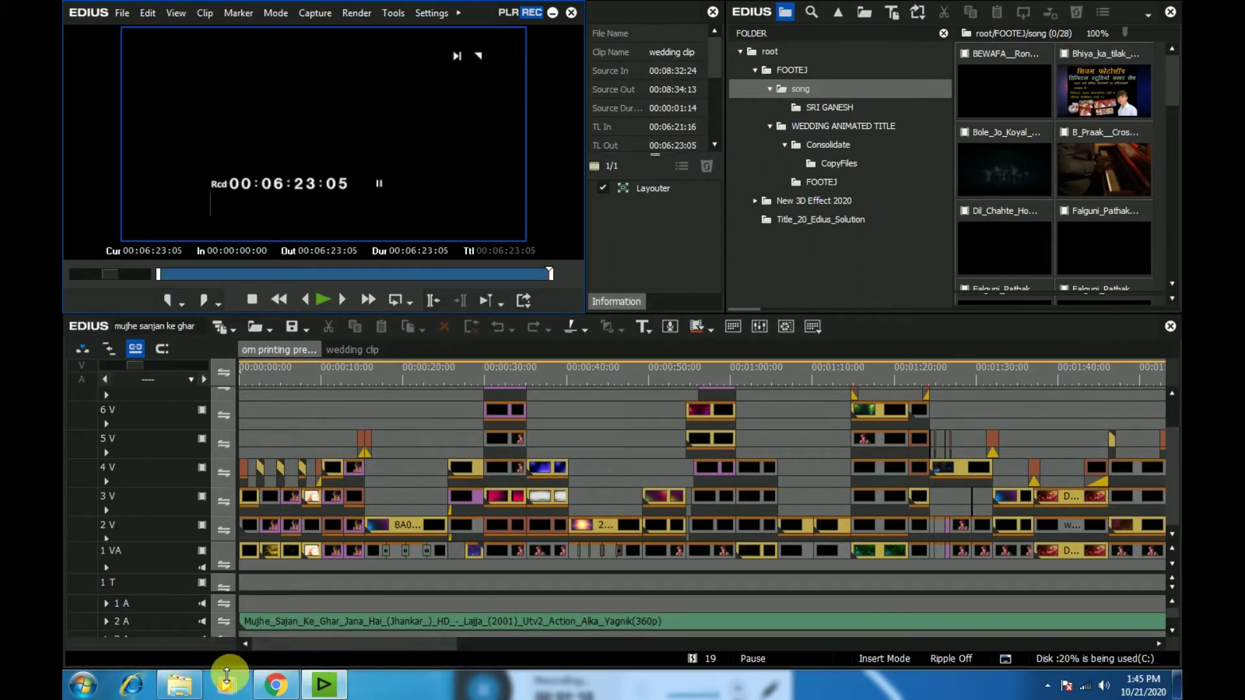
left_click(197, 622)
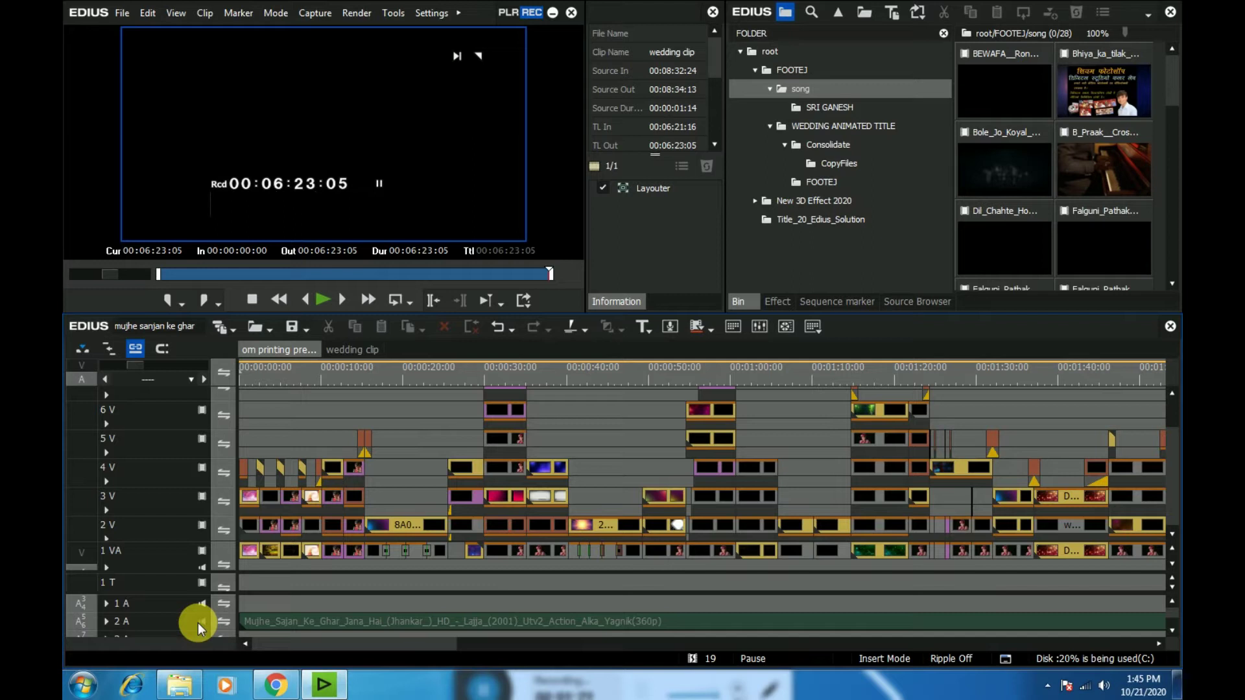
Preview the sequence between about 20 and 32 seconds and inspect the G01 clips on tracks 3 V and 1 VA.
left_click(182, 272)
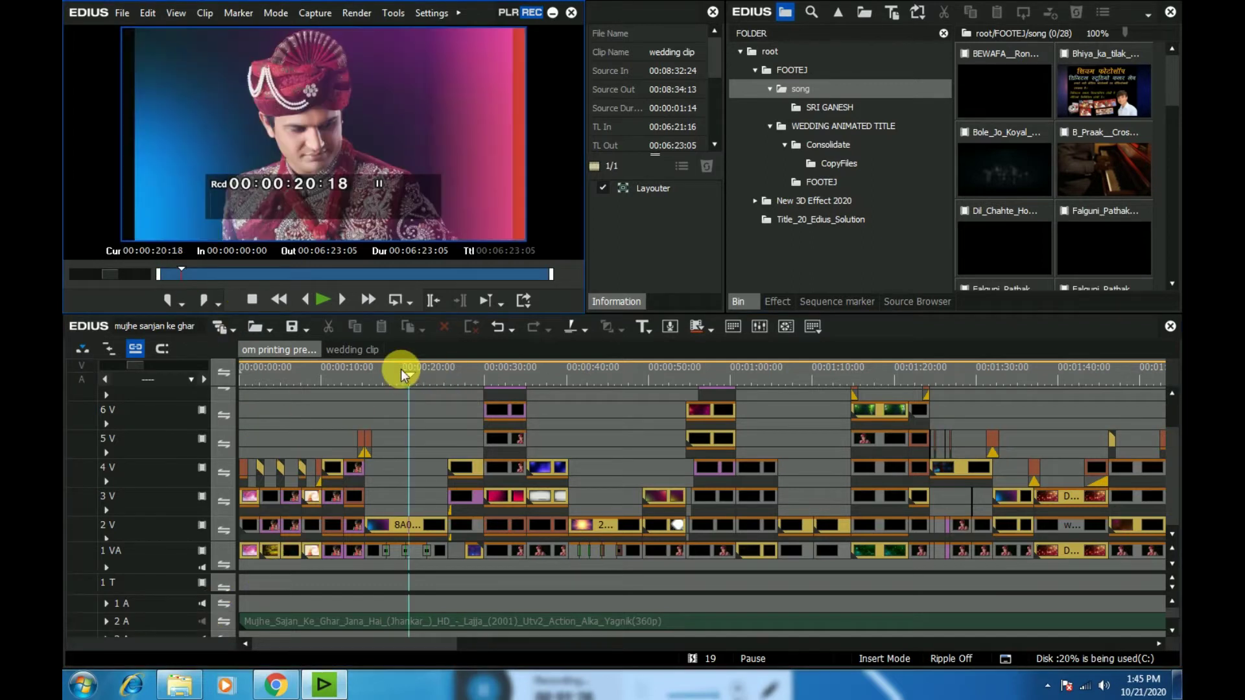
left_click_drag(407, 377, 498, 414)
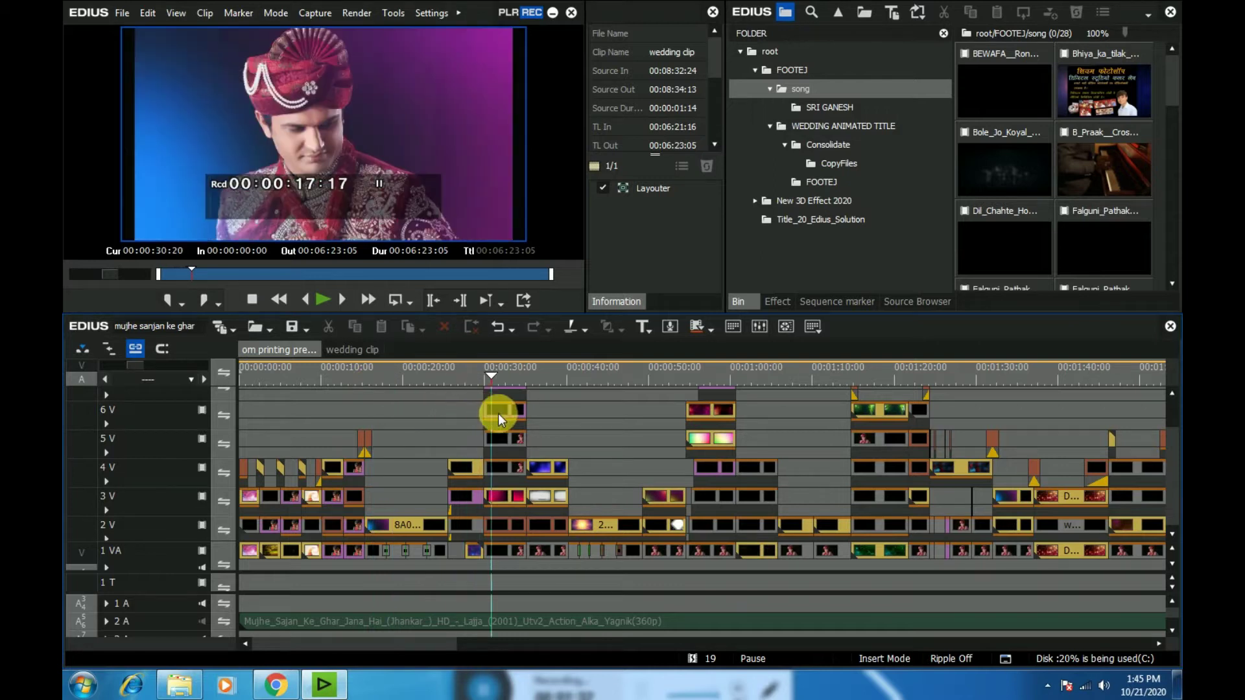
double_click(335, 495)
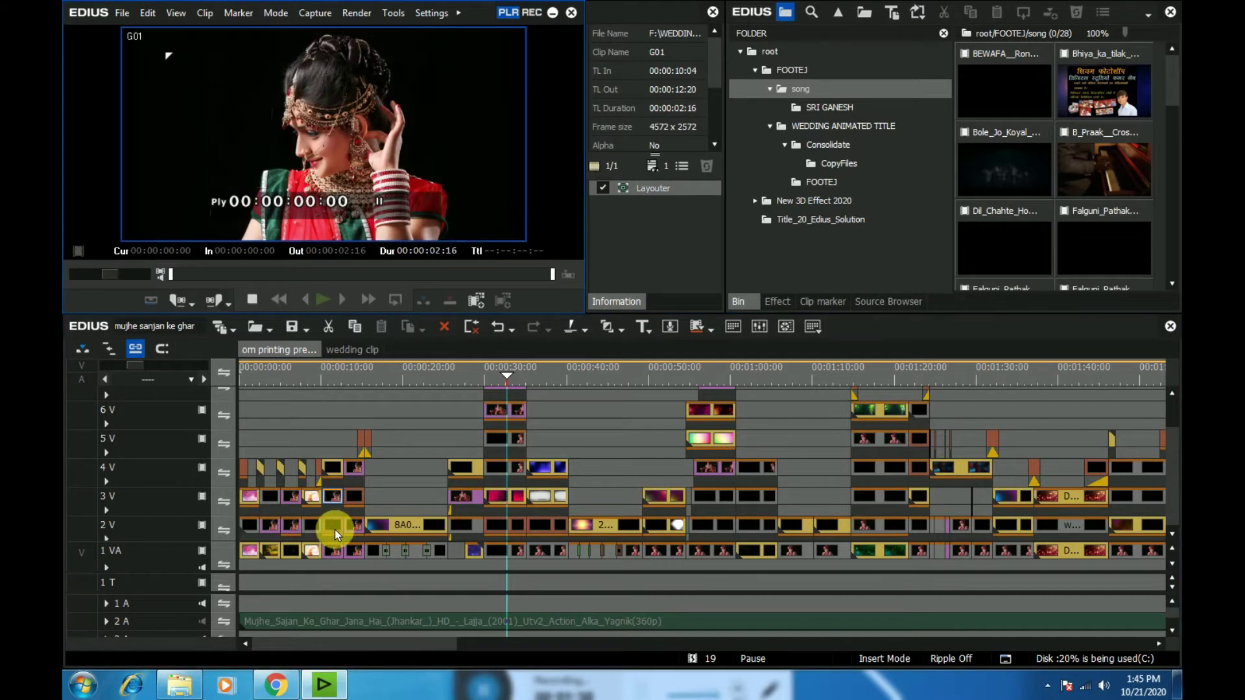
double_click(337, 550)
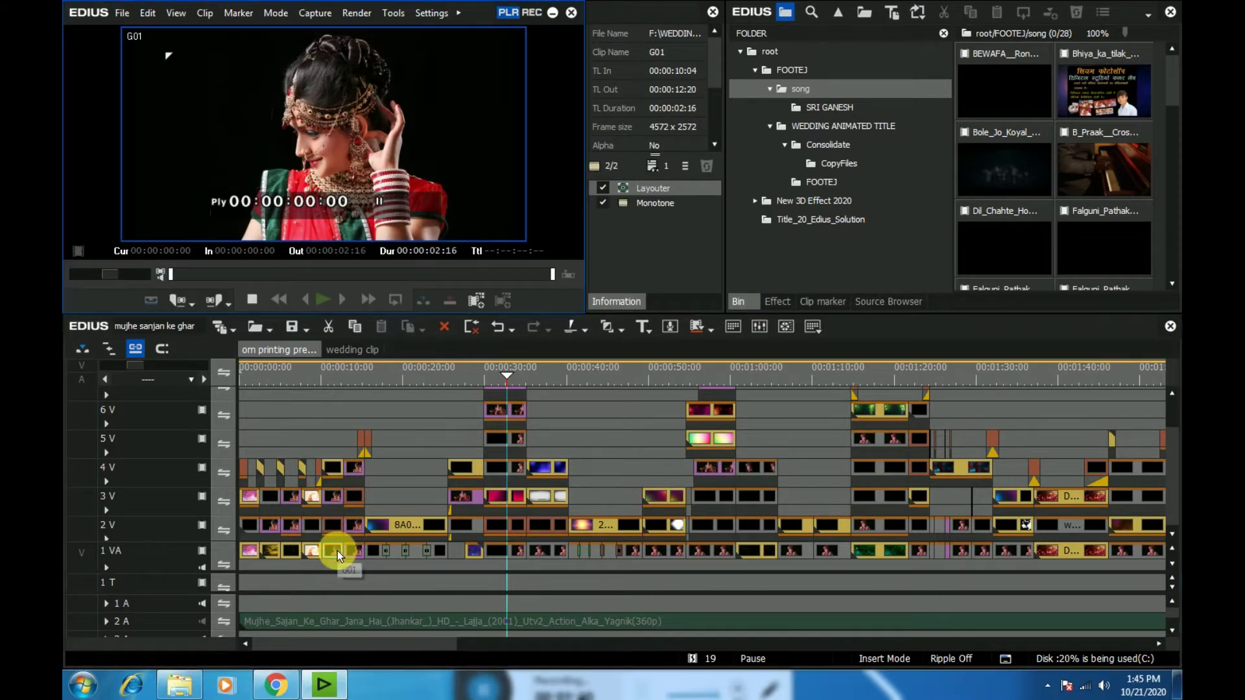
Delete clip B01 from track 2 V of the wedding clip sequence.
left_click(344, 351)
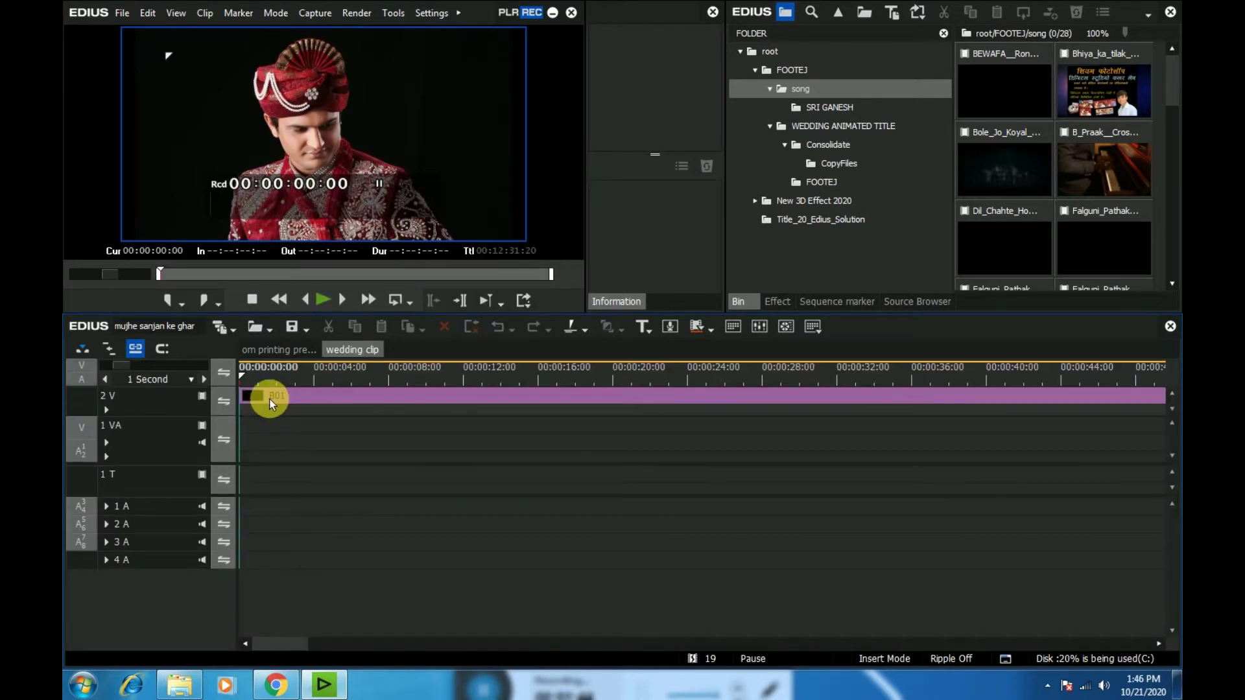
right_click(270, 399)
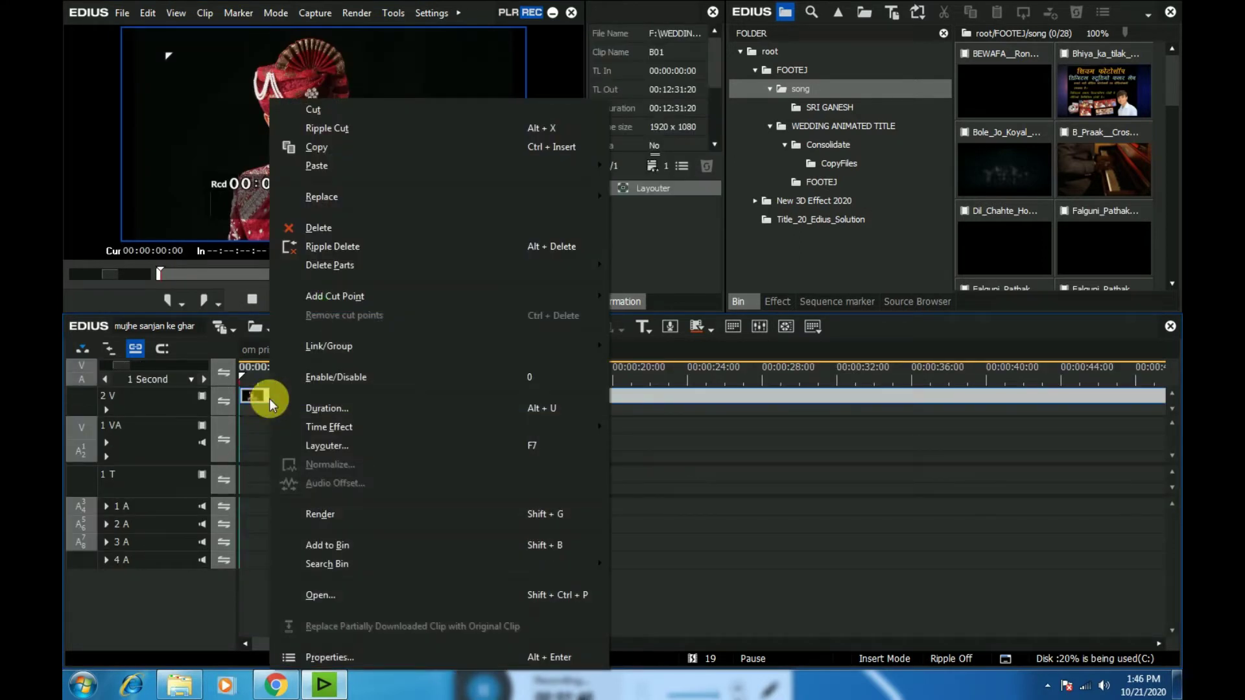
left_click(258, 398)
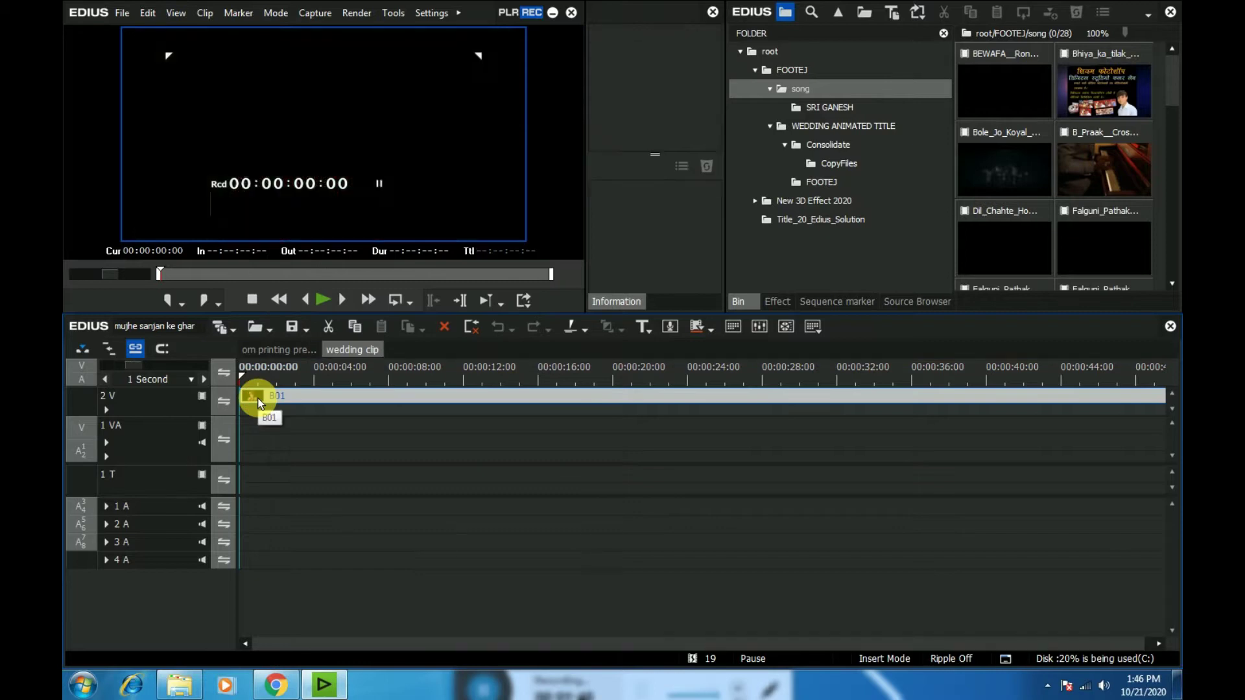
key("Delete")
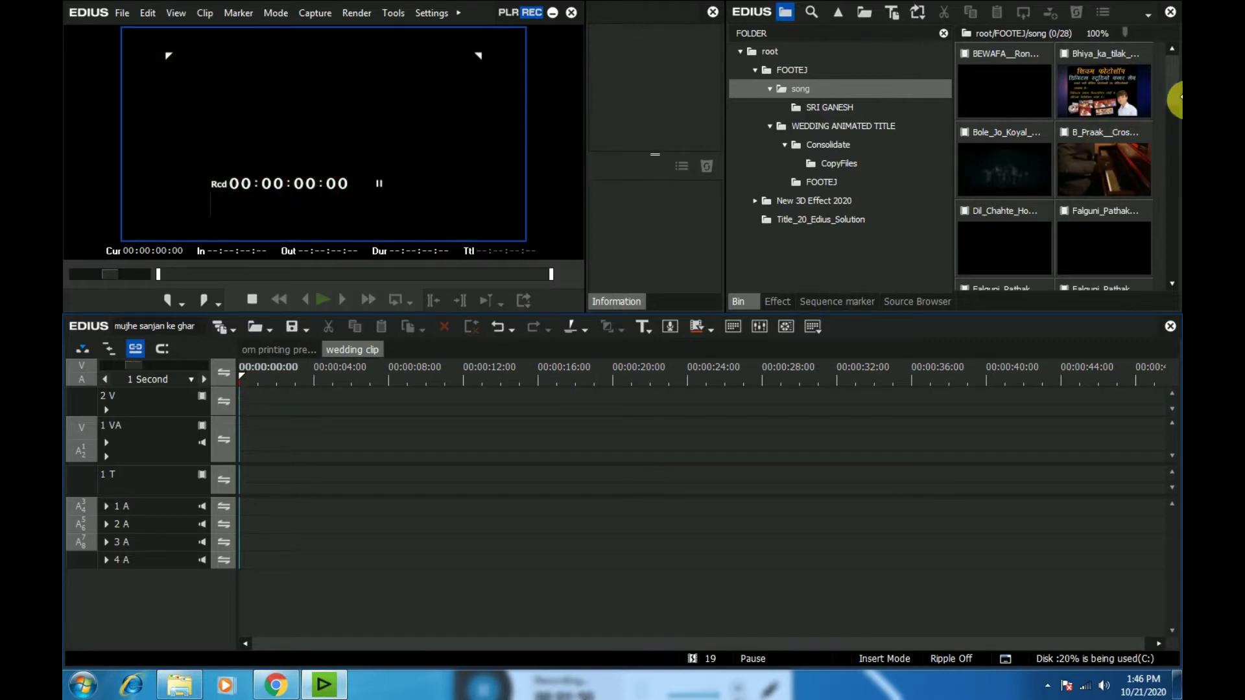
Place clip C01 from the FOOTEJ bin folder on track 2 V of the wedding clip sequence, ending at about 00:01:01:14.
left_click_drag(1174, 90, 1146, 93)
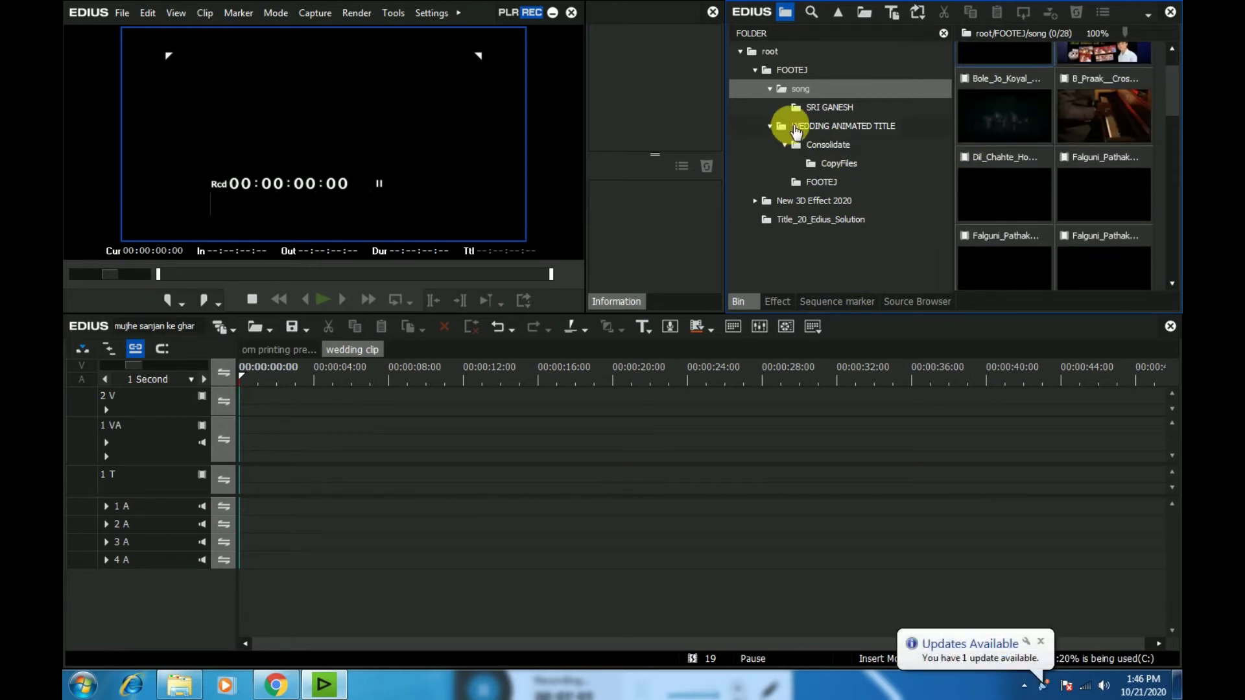
right_click(764, 251)
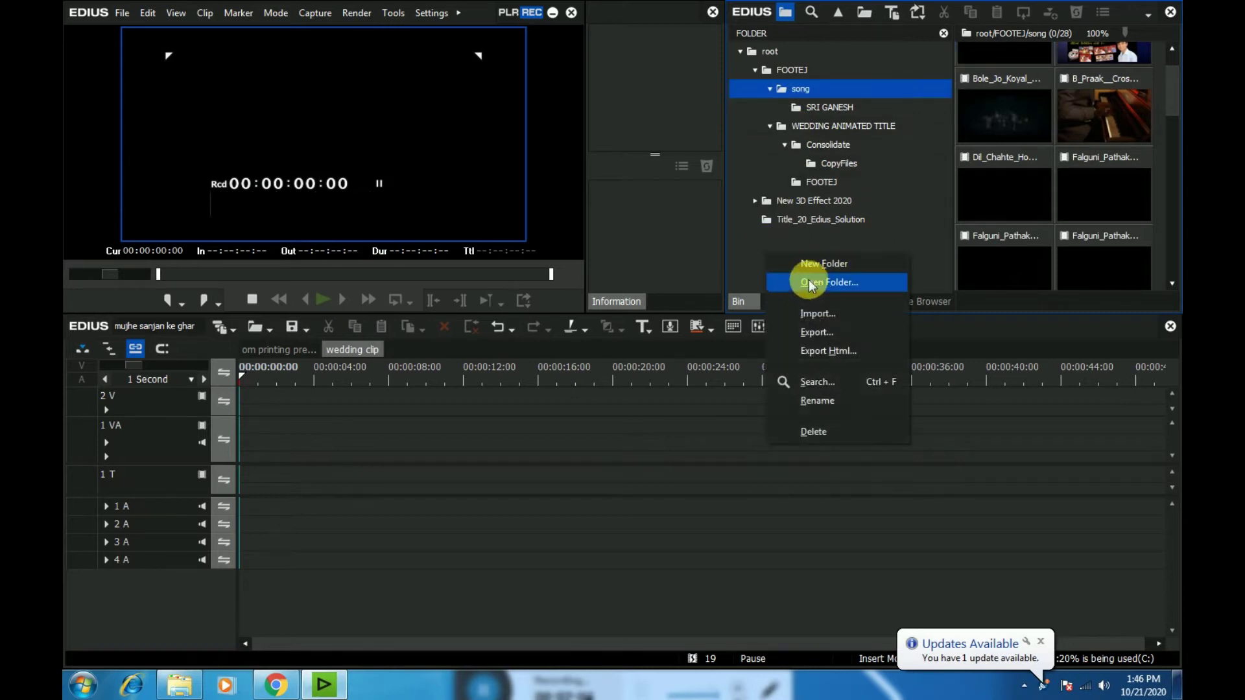
double_click(785, 76)
left_click_drag(1064, 144, 1161, 389)
Review the replaced photo in the om printing press sequence between about 29 and 51 seconds.
left_click(276, 344)
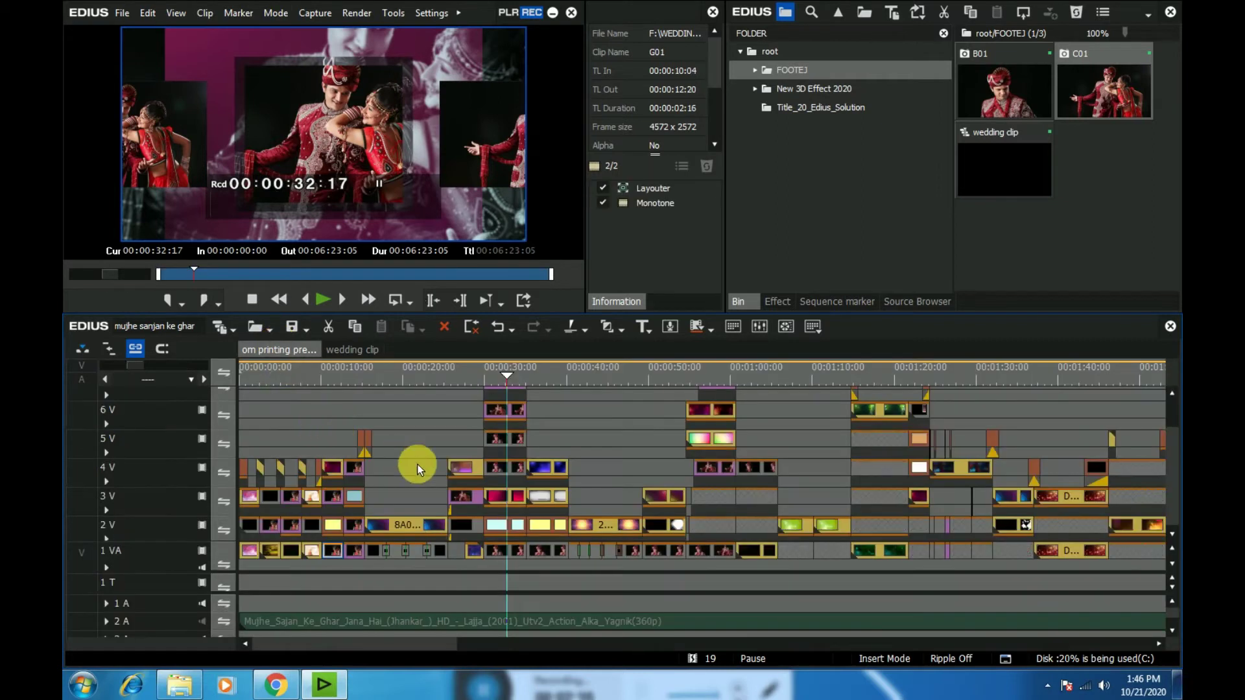
left_click_drag(504, 372, 480, 368)
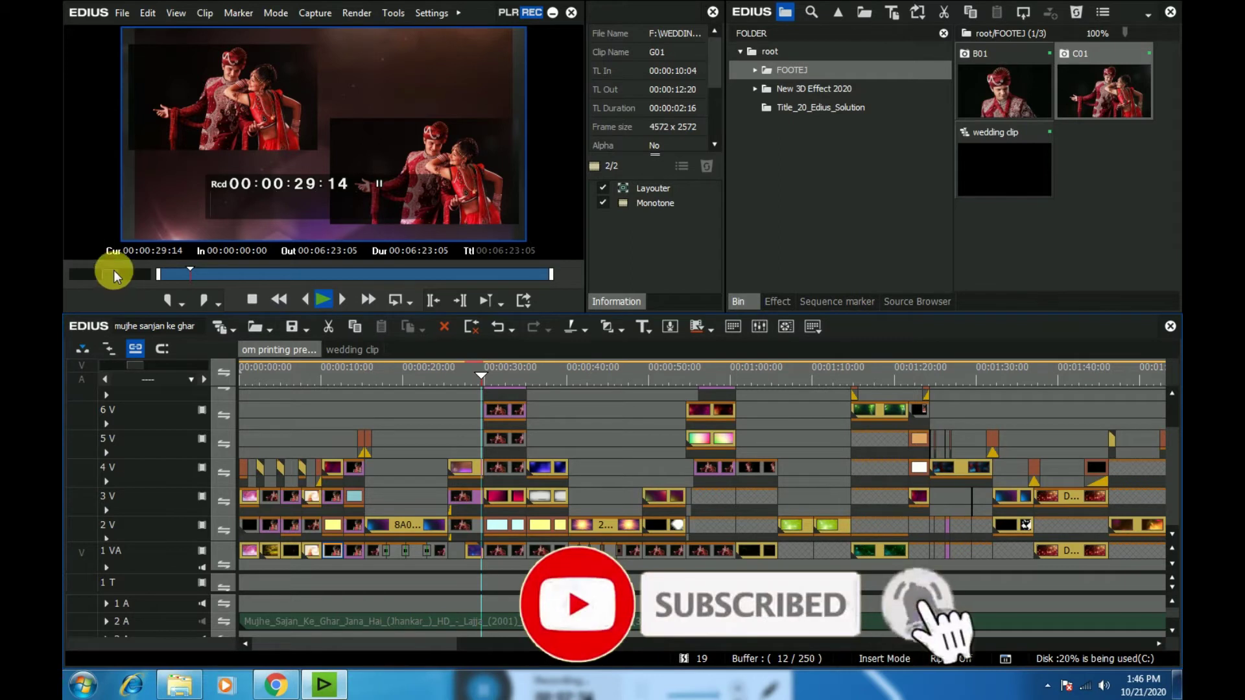
left_click_drag(111, 273, 118, 275)
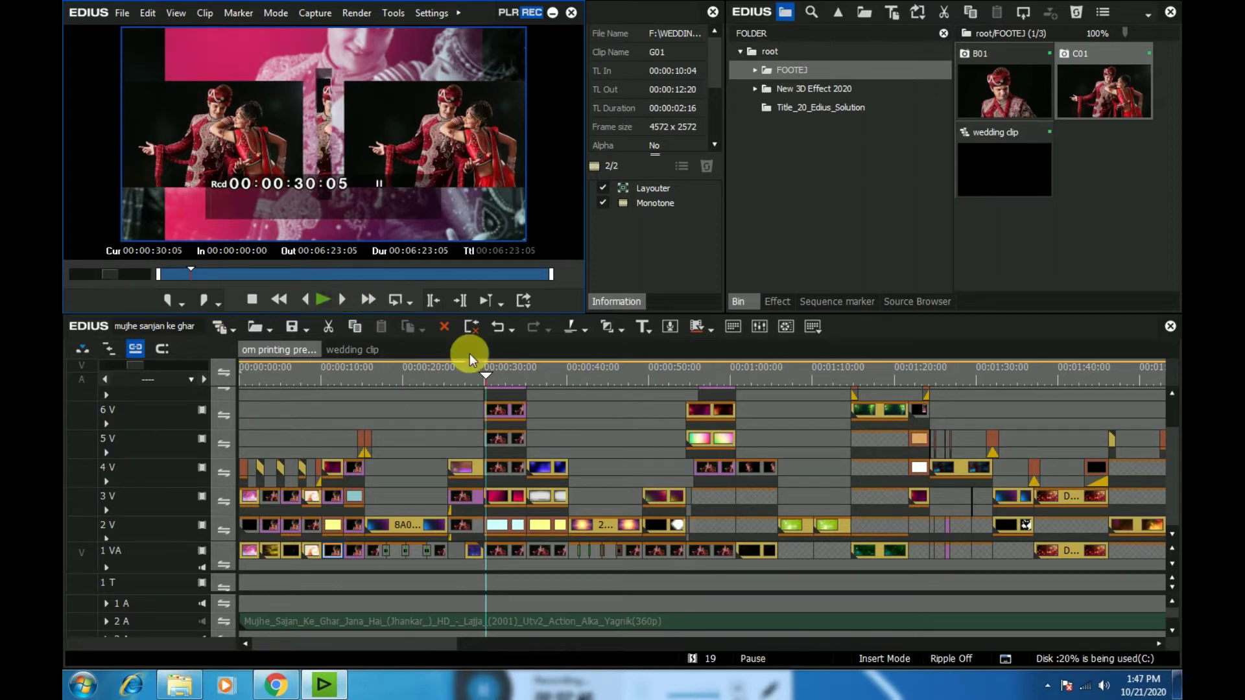
left_click(487, 376)
left_click_drag(535, 380, 665, 411)
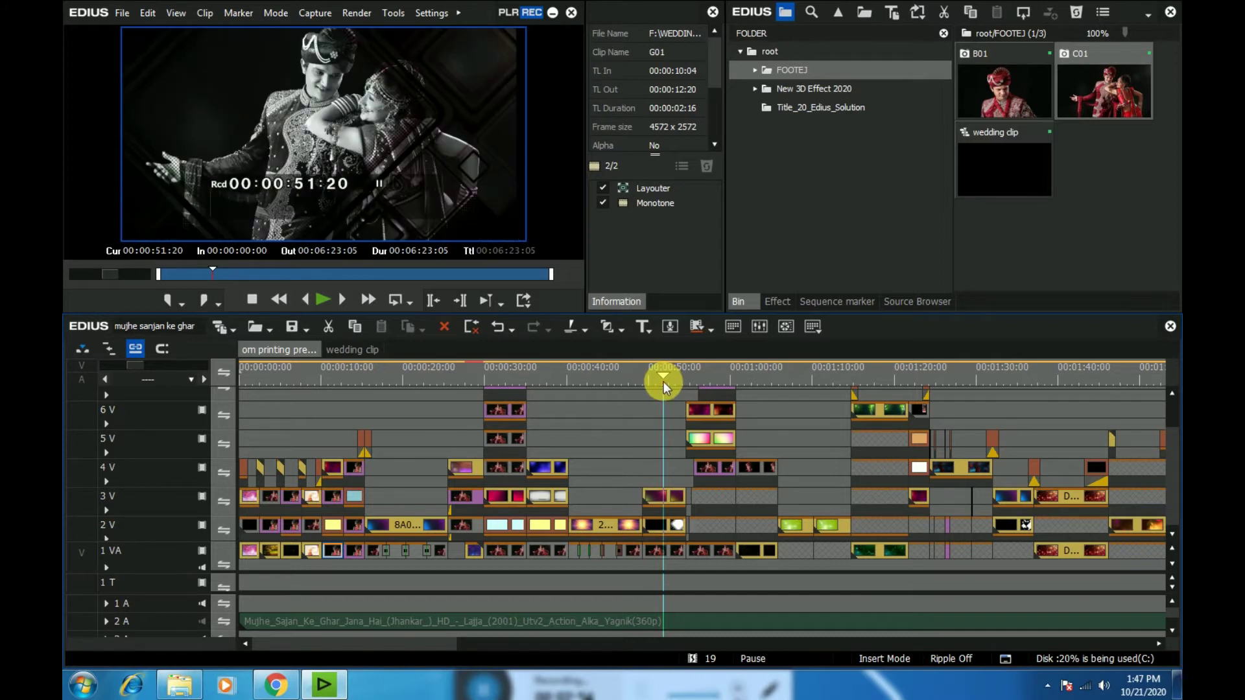
Add clip B01 after C01 on track 2 V of the wedding clip sequence and extend it to 00:01:23:00.
left_click(343, 349)
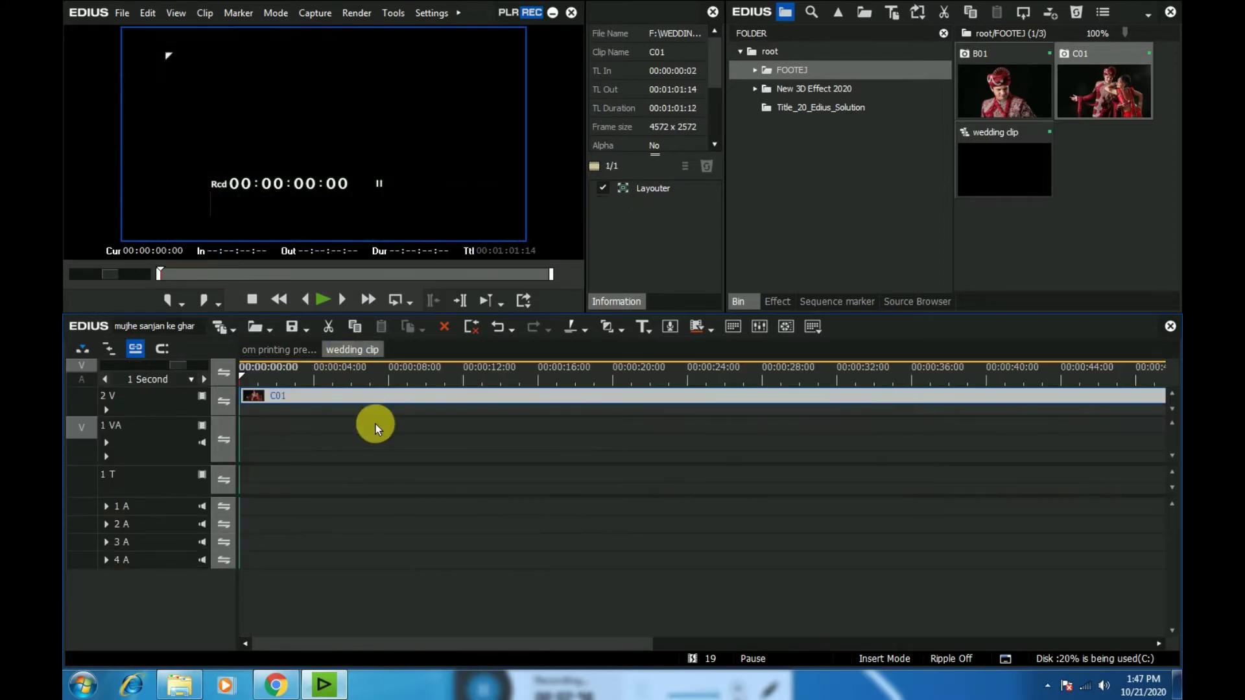
left_click_drag(356, 644, 606, 646)
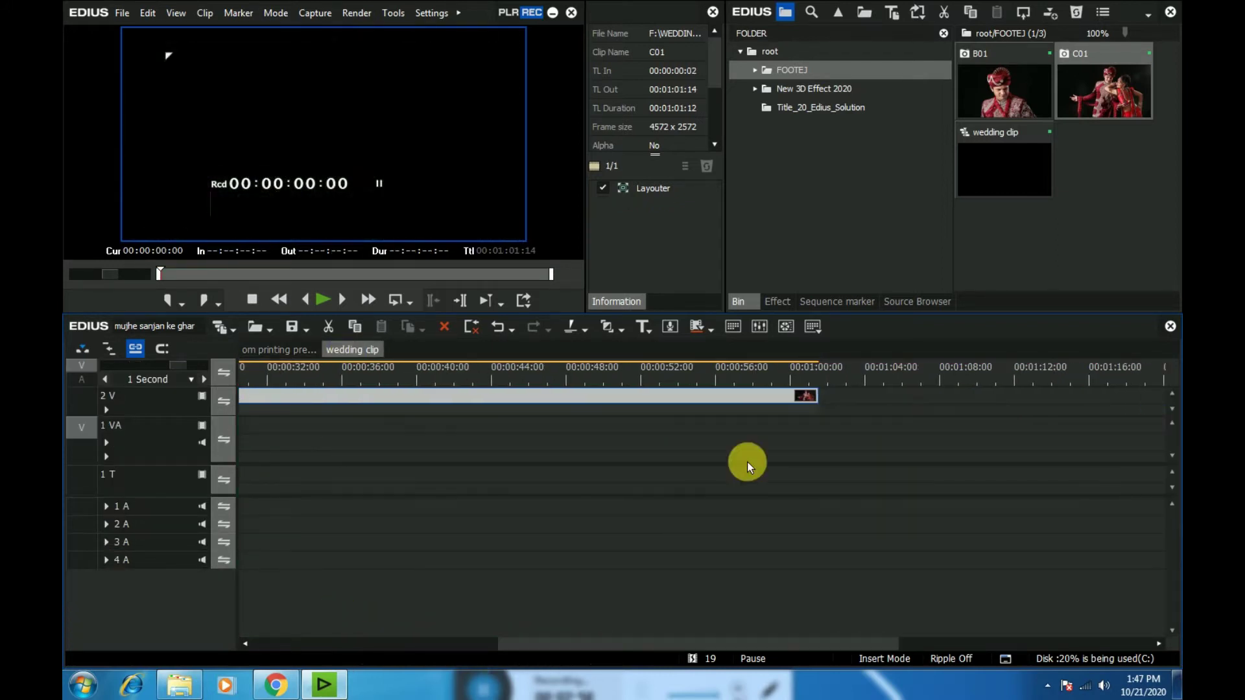
left_click_drag(816, 400, 828, 397)
left_click_drag(1005, 91, 833, 397)
left_click_drag(915, 398, 1174, 394)
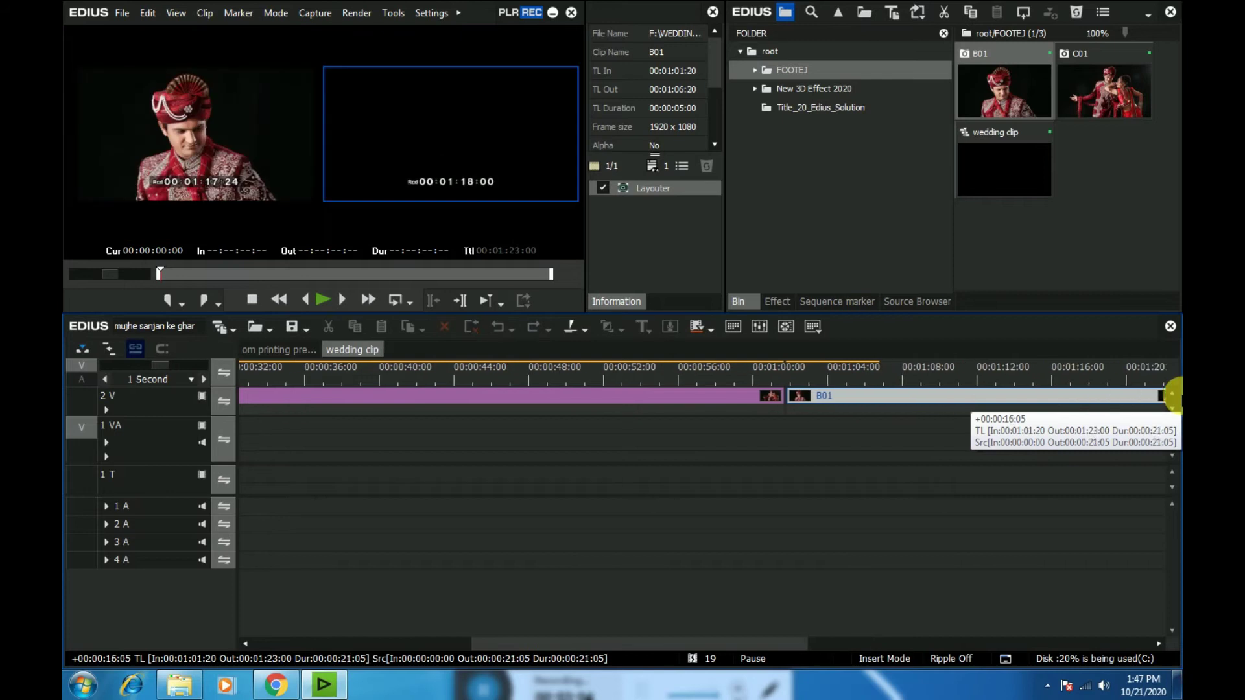
Review the replaced photo in the om printing press sequence between about 43 and 51 seconds.
left_click(295, 350)
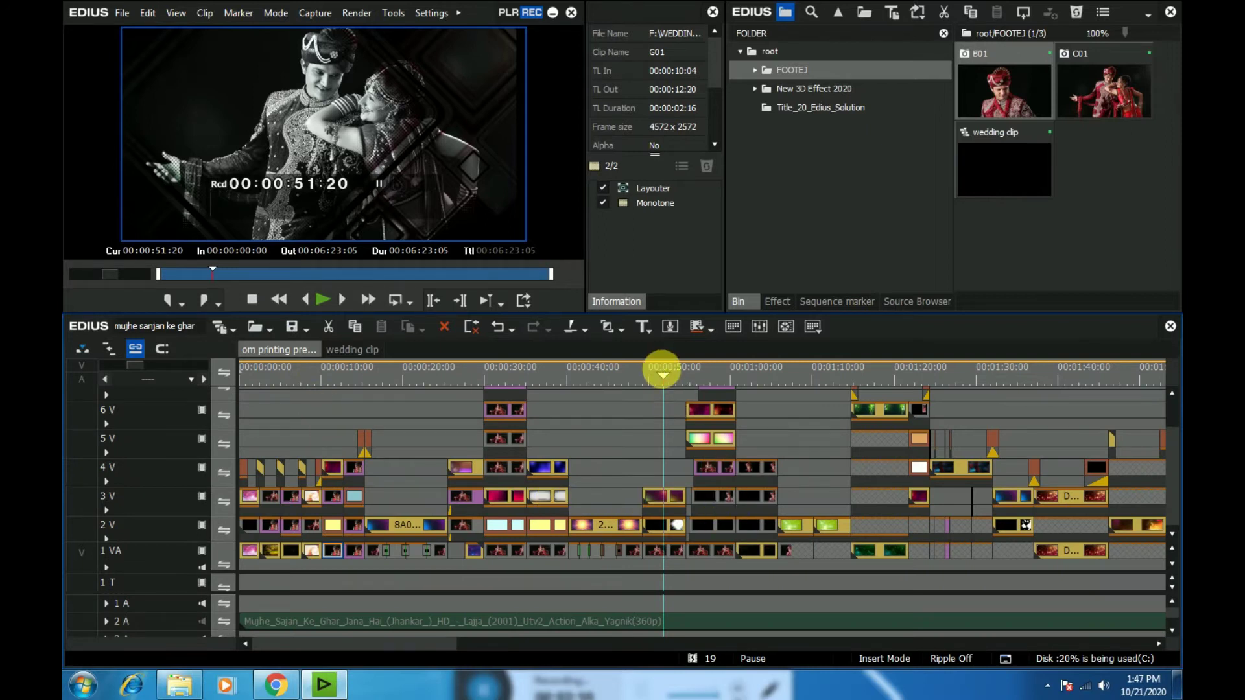
left_click(661, 370)
left_click_drag(708, 375, 593, 404)
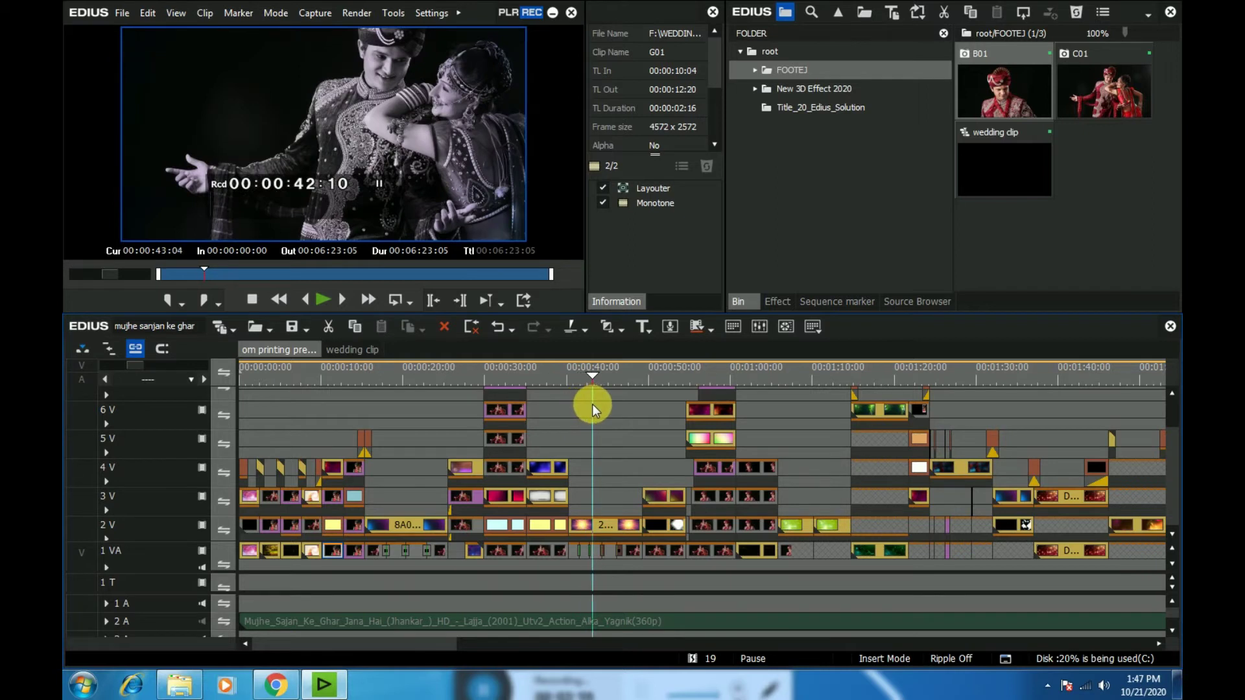
Delete clips C01 and B01 from track 2 V of the wedding clip sequence.
left_click(329, 354)
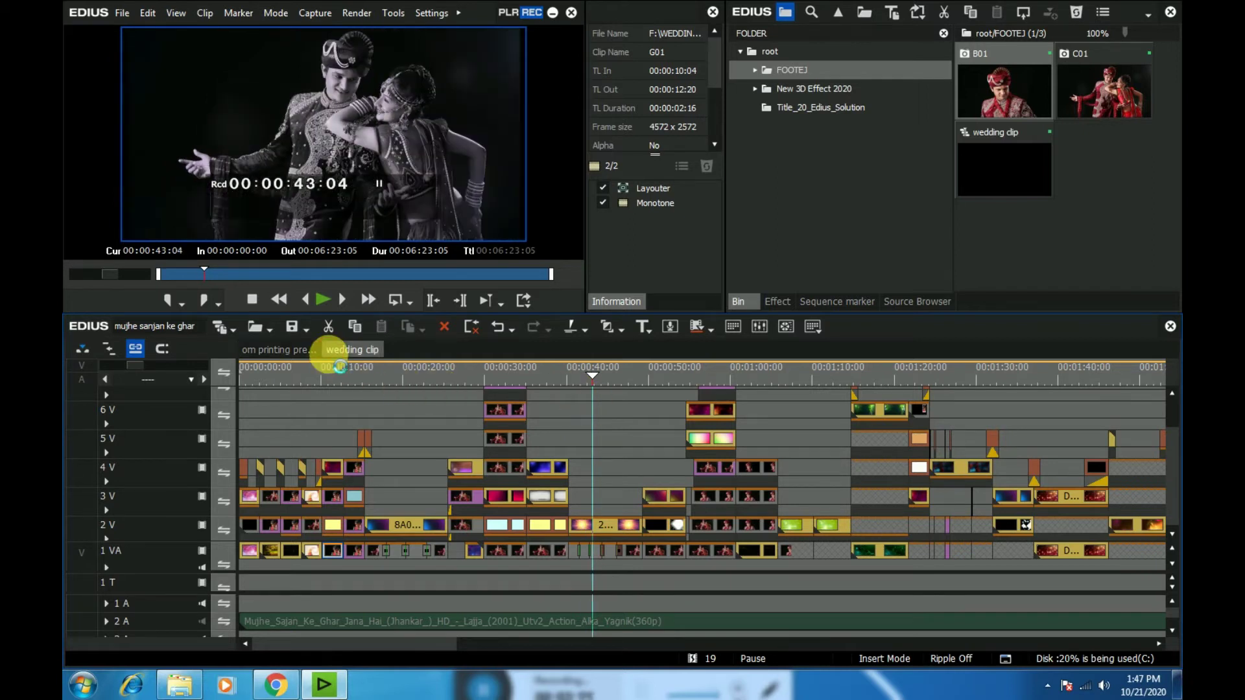
left_click(313, 397)
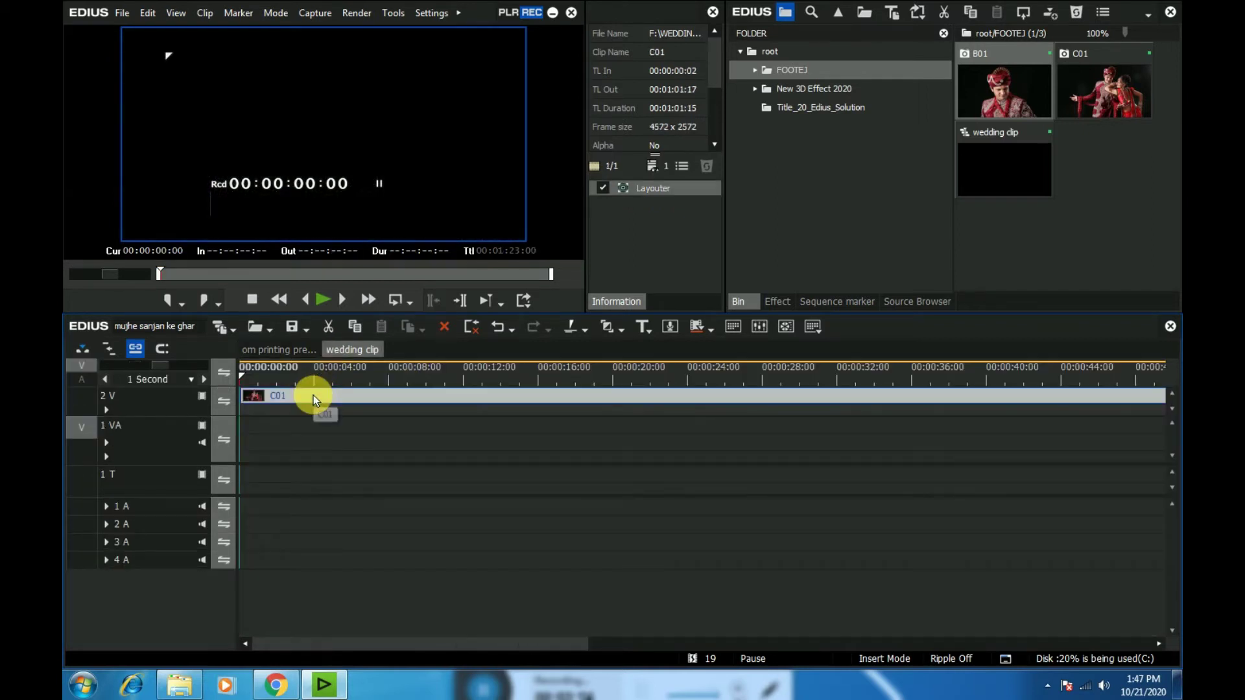
key("Delete")
left_click(259, 349)
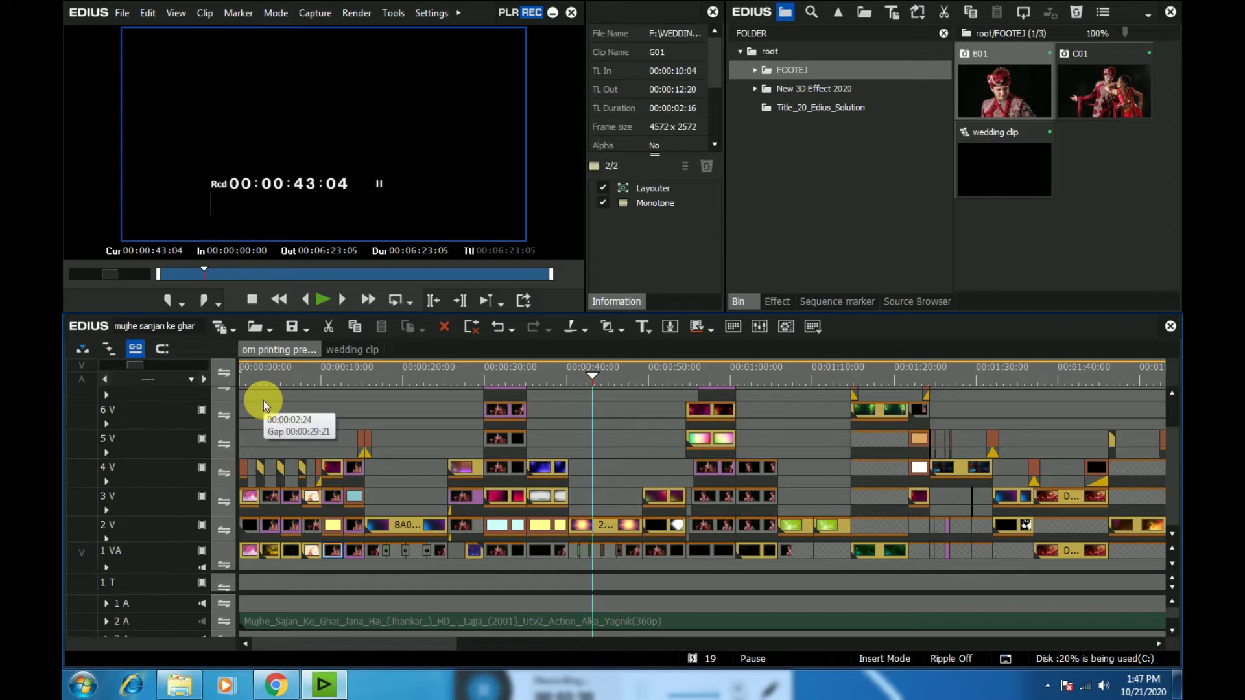
left_click(341, 349)
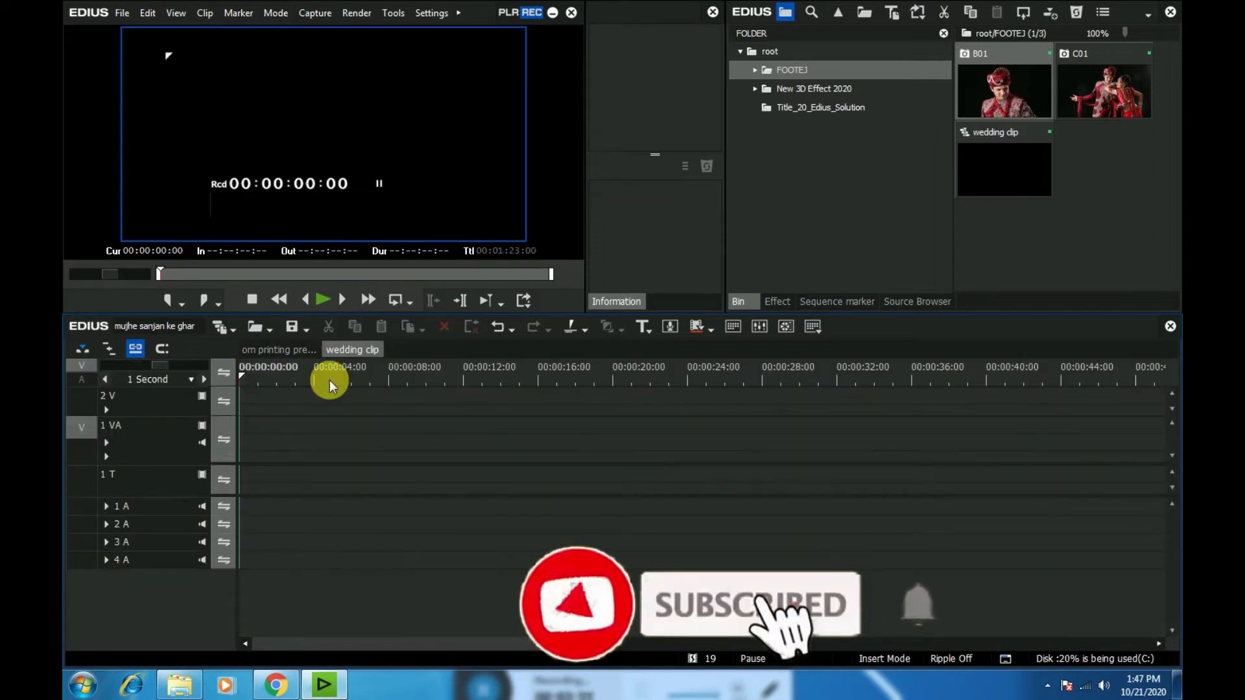
left_click_drag(408, 642, 719, 641)
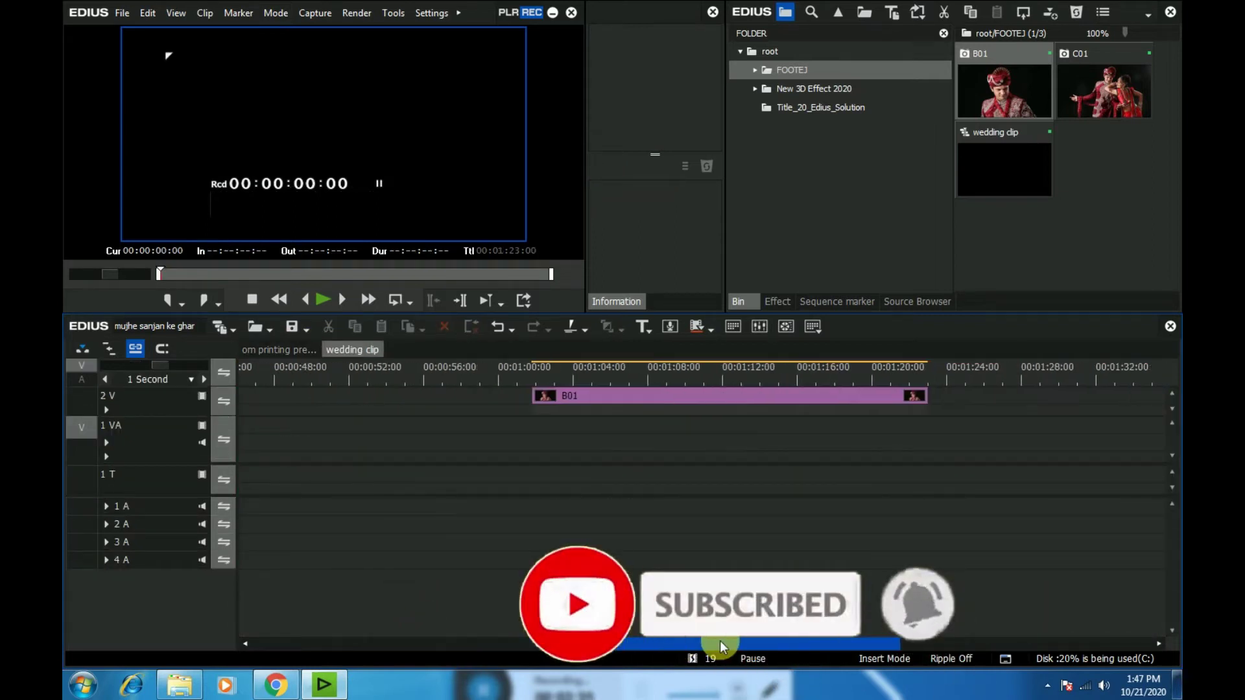
left_click(592, 399)
key("Delete")
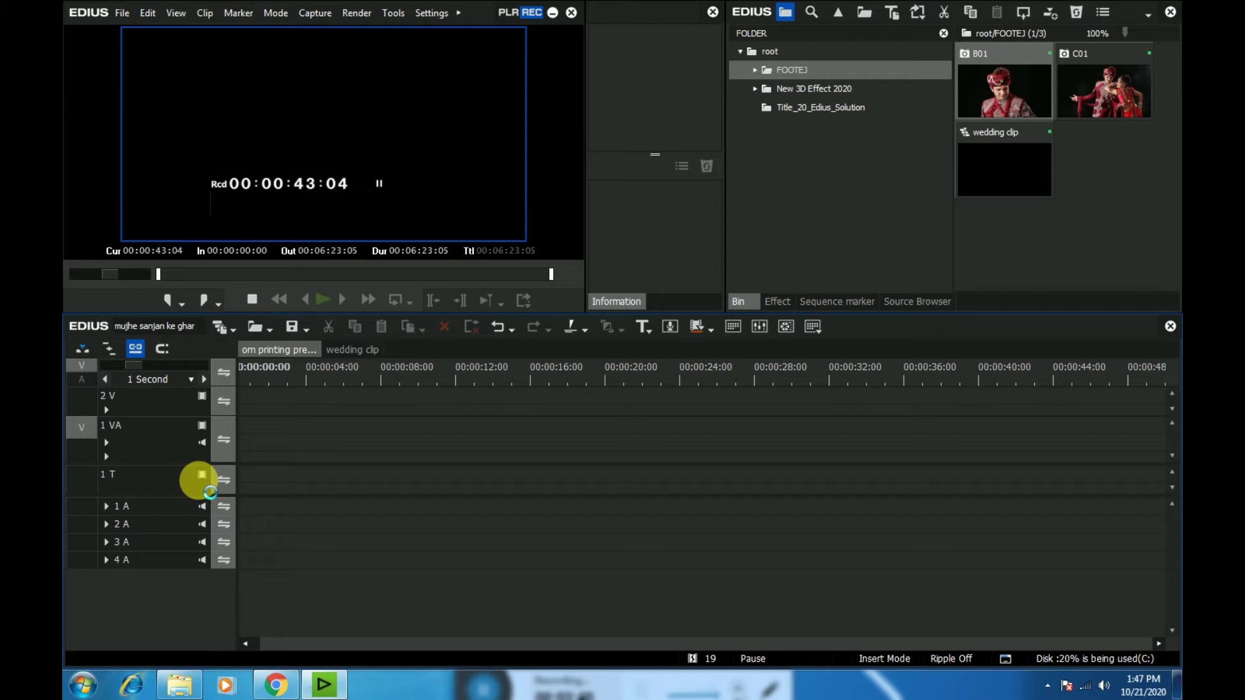
In the om printing press sequence, replace only the clip of C01 on track 4 V at 00:00:55:13 with C01 copied from the bin.
key("ctrl+z")
scroll(126, 364, "up", 4)
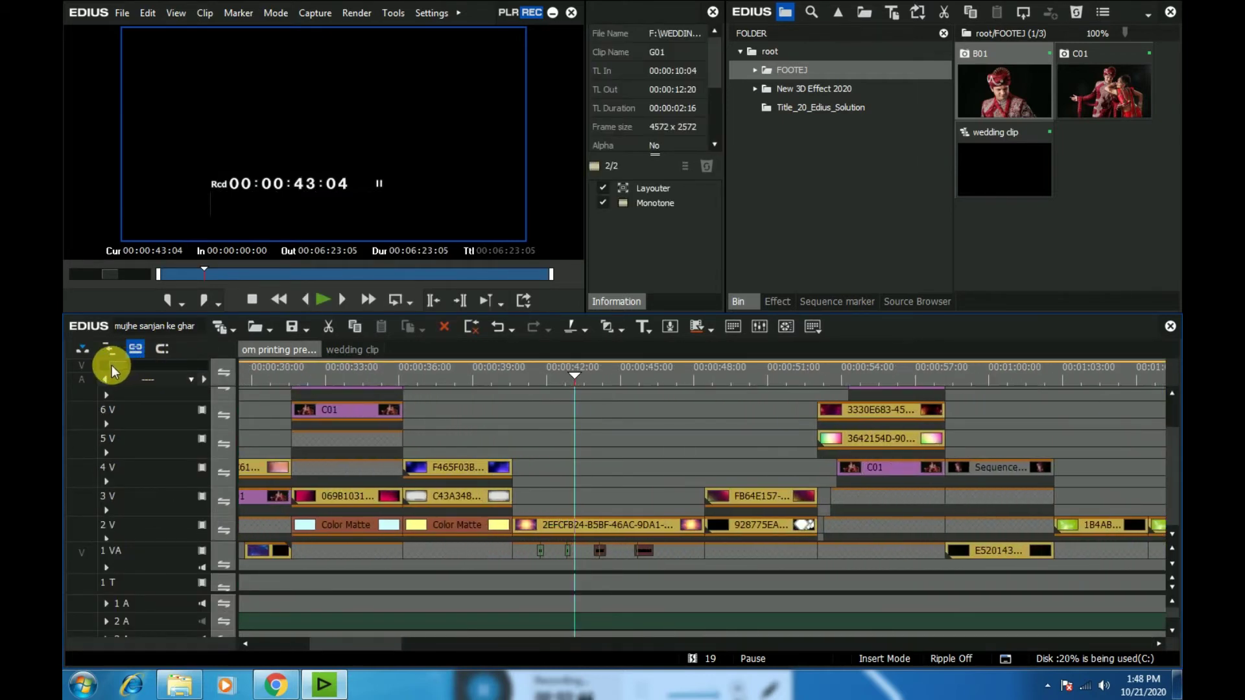
scroll(111, 364, "up", 1)
left_click_drag(340, 649, 387, 648)
left_click(366, 469)
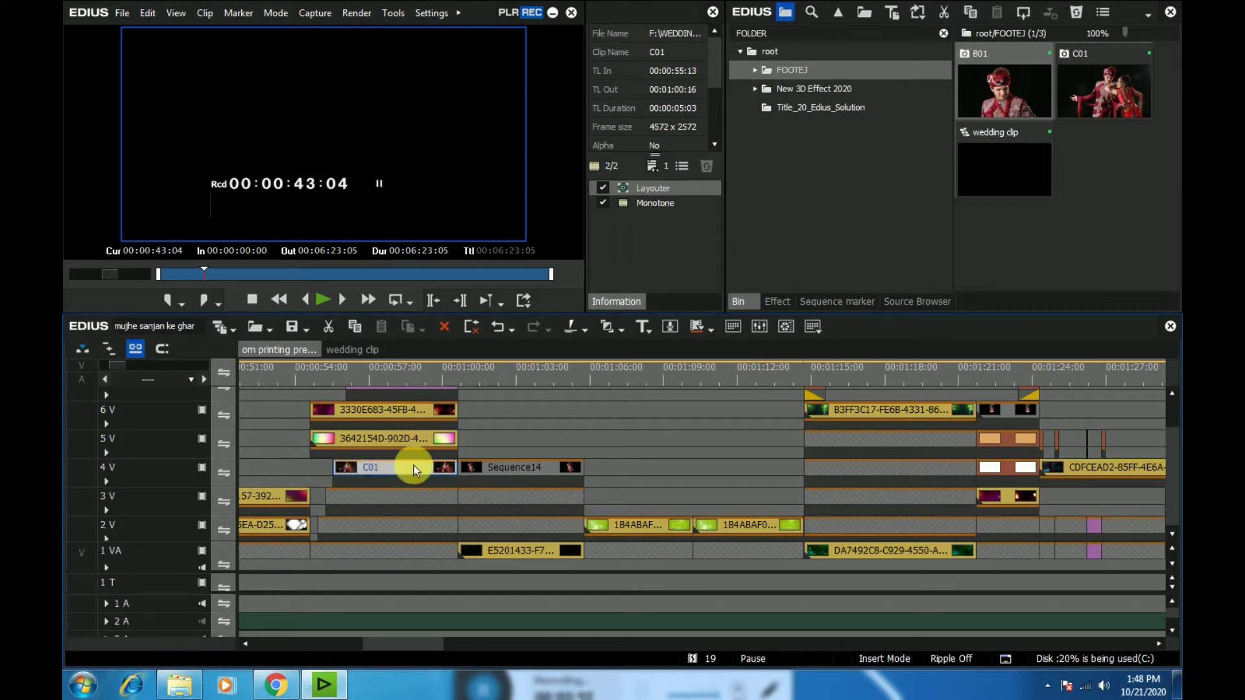
right_click(1087, 78)
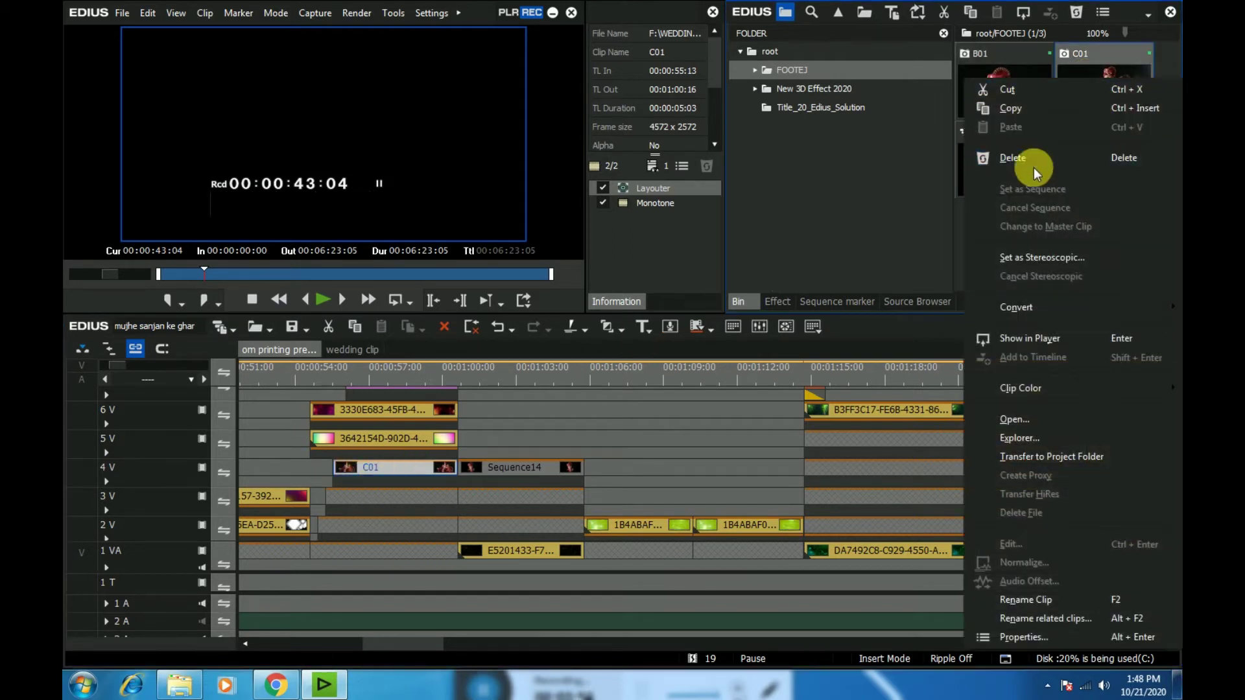
left_click(1016, 109)
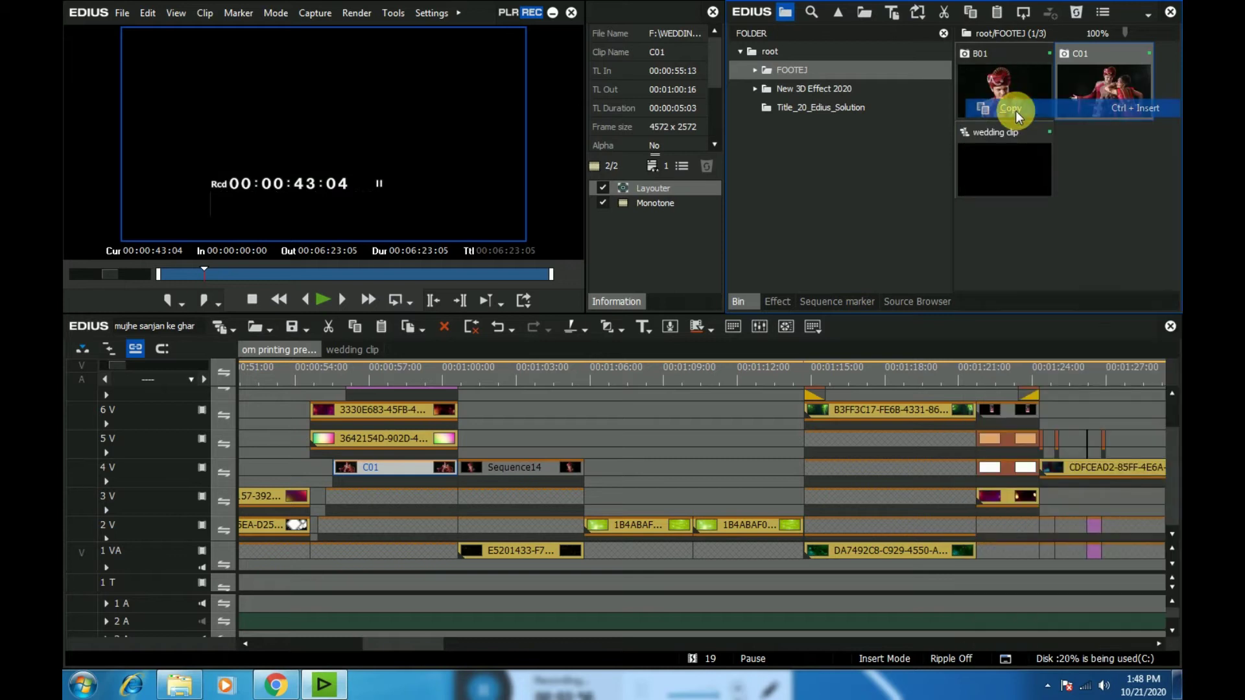
right_click(368, 471)
mouse_move(441, 201)
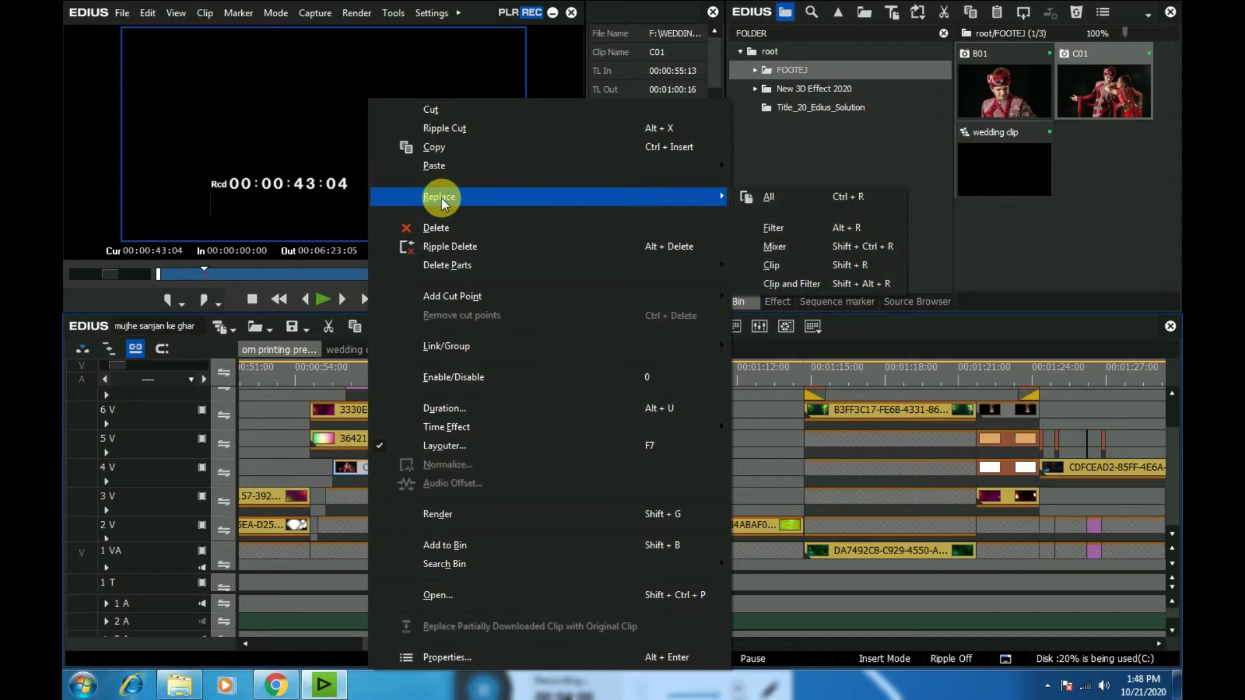
left_click(765, 265)
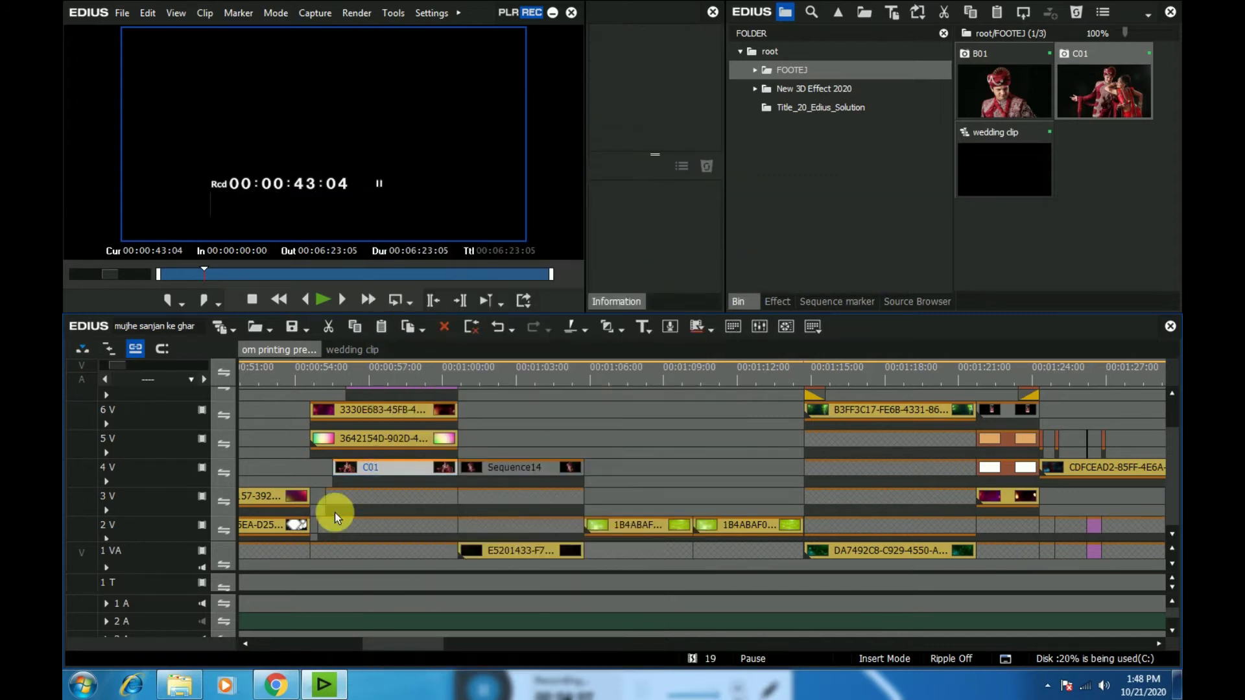
Inspect the contents of the nested Sequence14, and review the om printing press sequence up to 00:01:00:05.
double_click(521, 468)
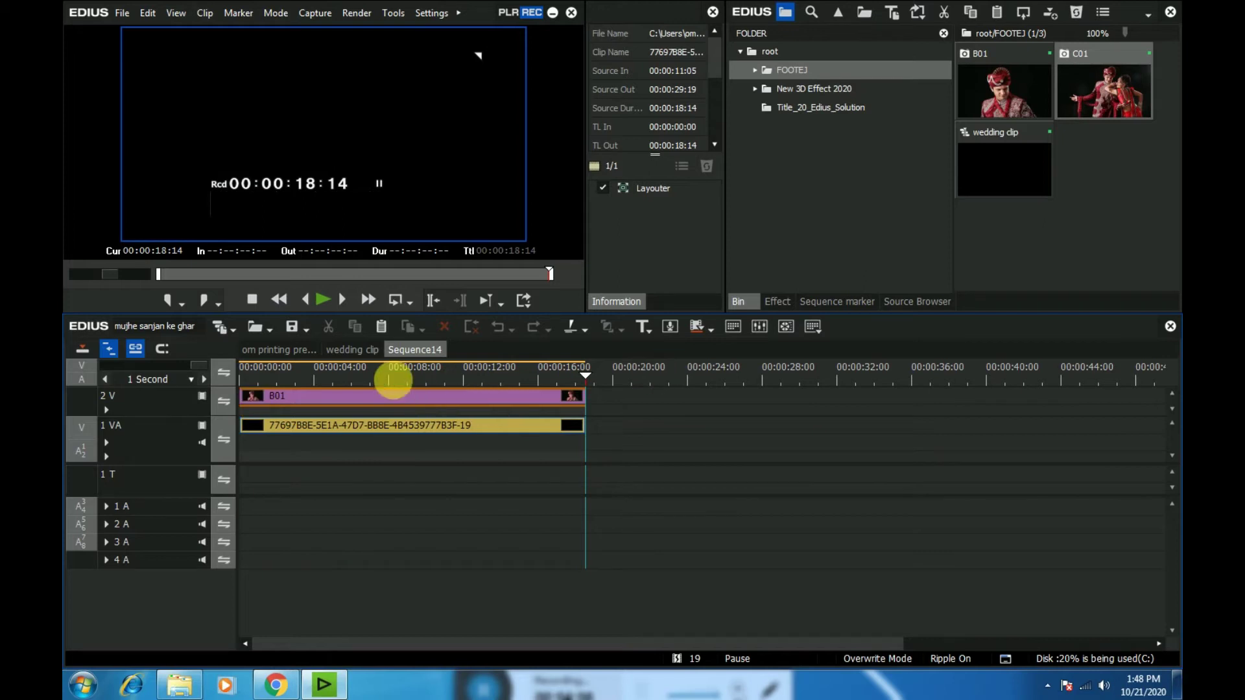
left_click(300, 353)
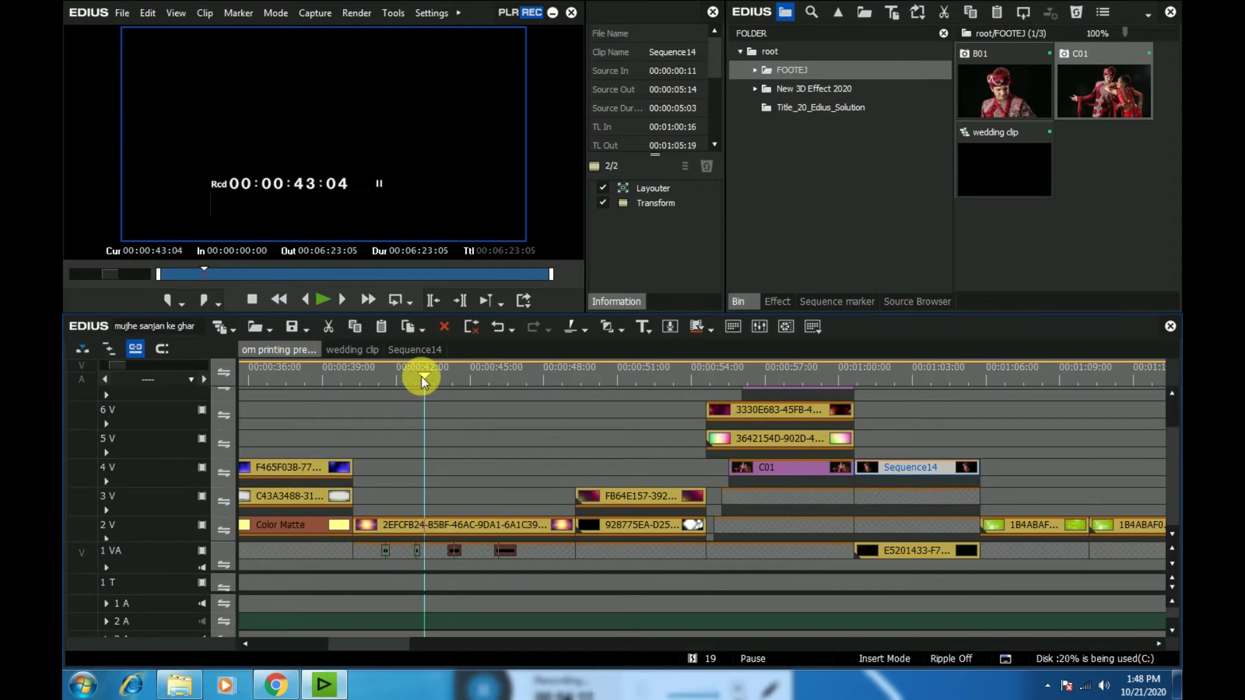
left_click_drag(422, 376, 842, 407)
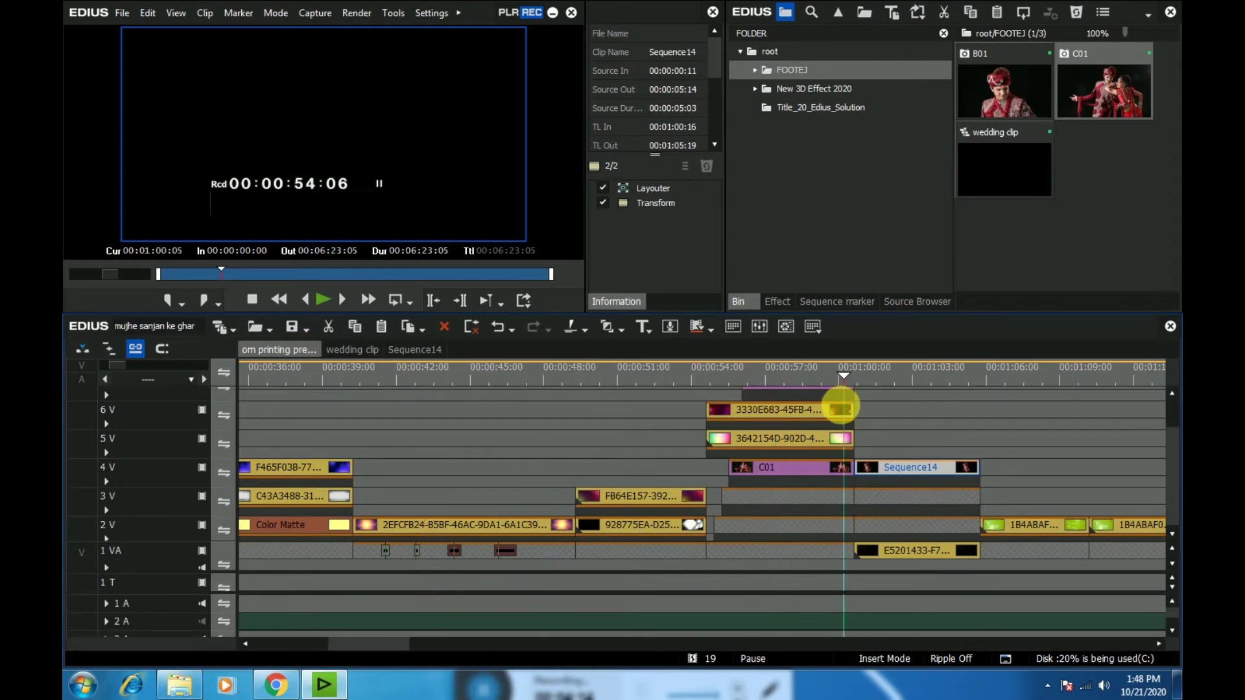
Replace only the clip of G01 on track 2 V at 00:02:26:23 in the om printing press sequence with the copied C01.
left_click_drag(333, 645, 549, 648)
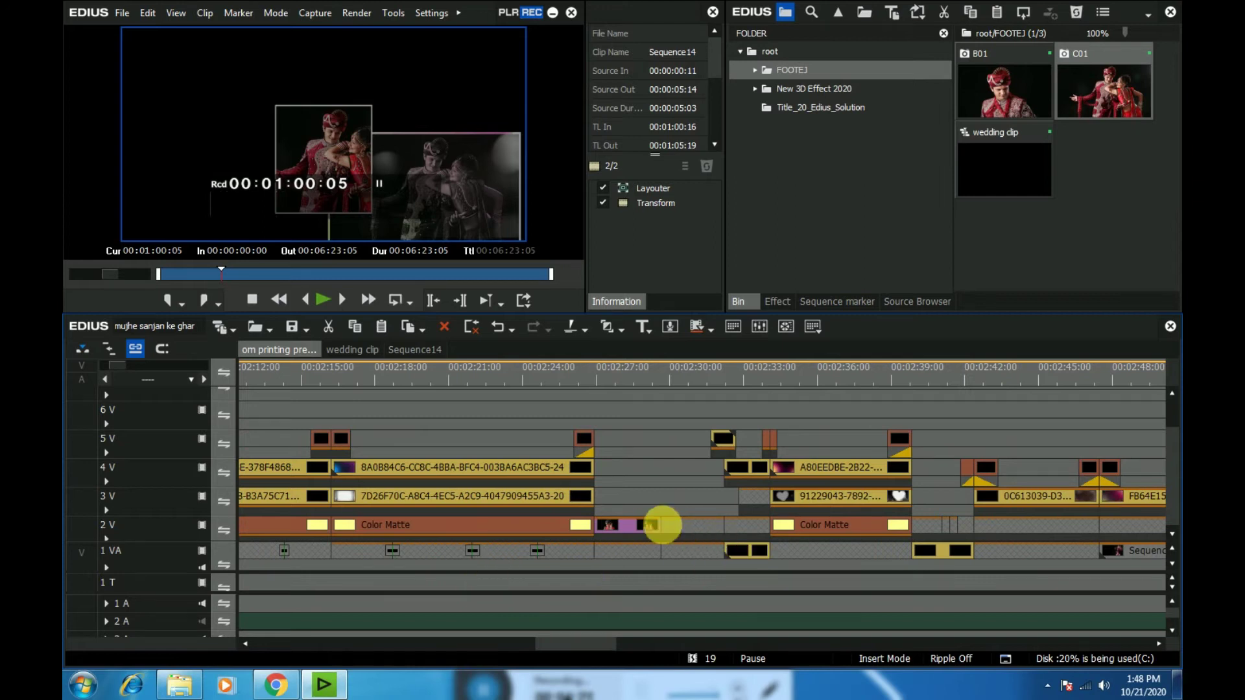
right_click(624, 529)
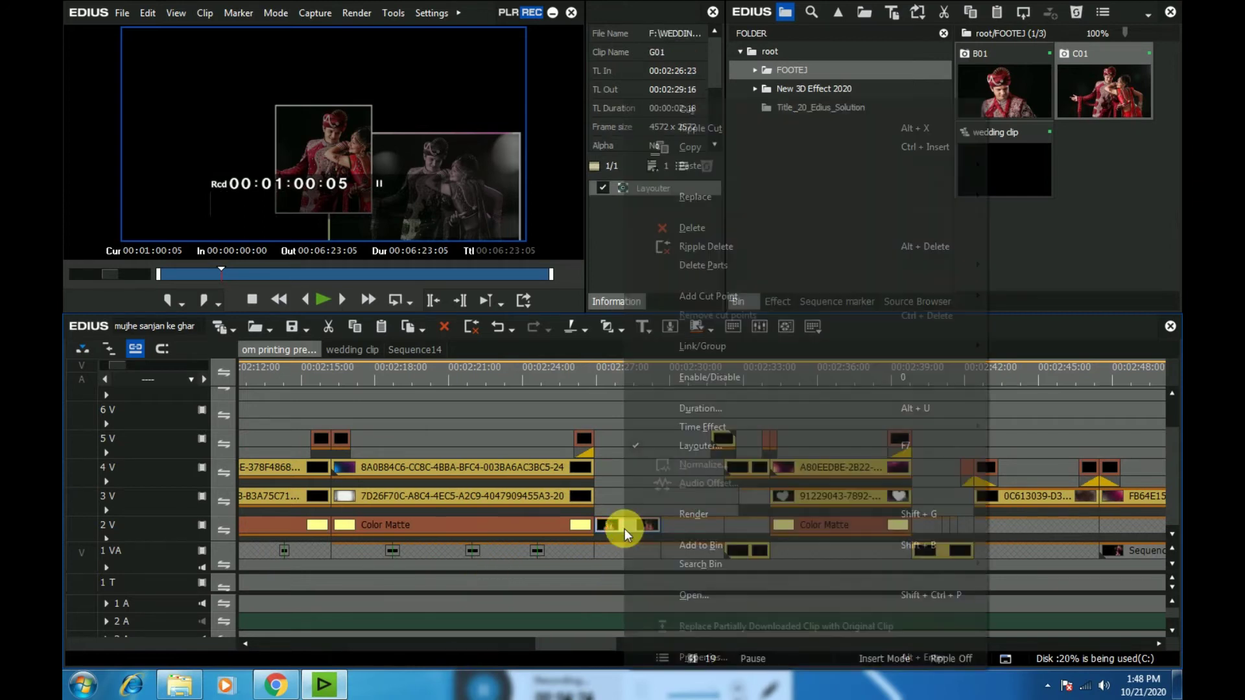
mouse_move(750, 197)
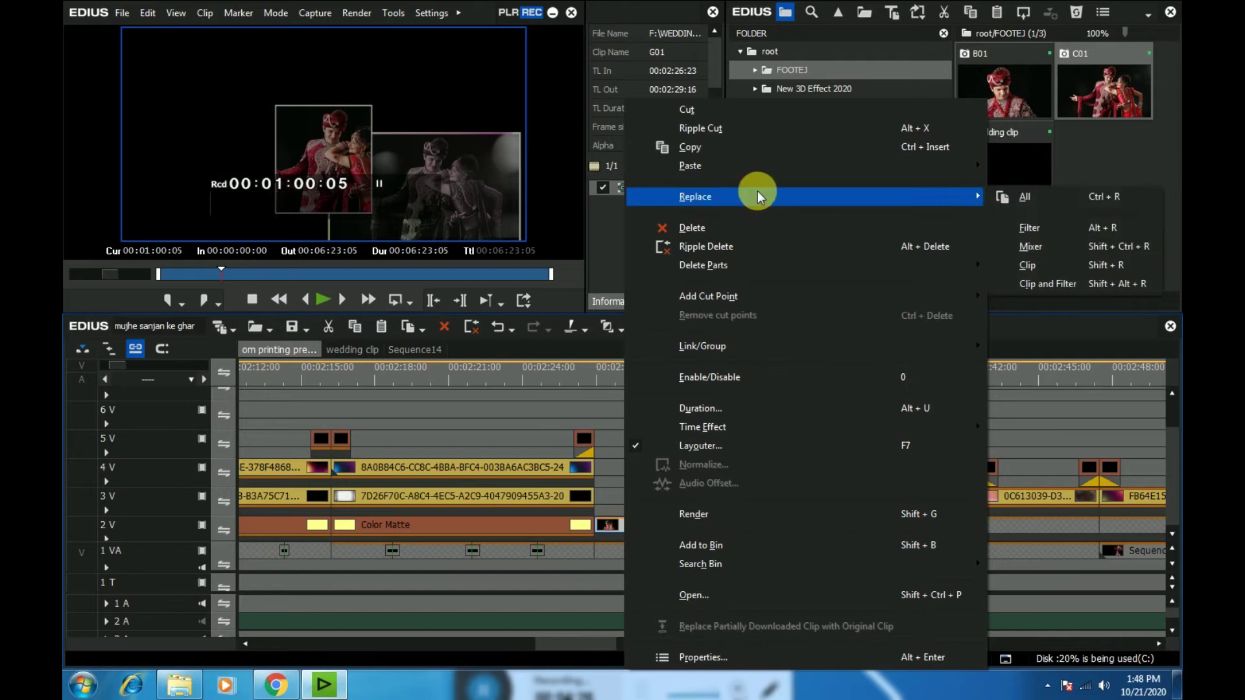
left_click(1031, 260)
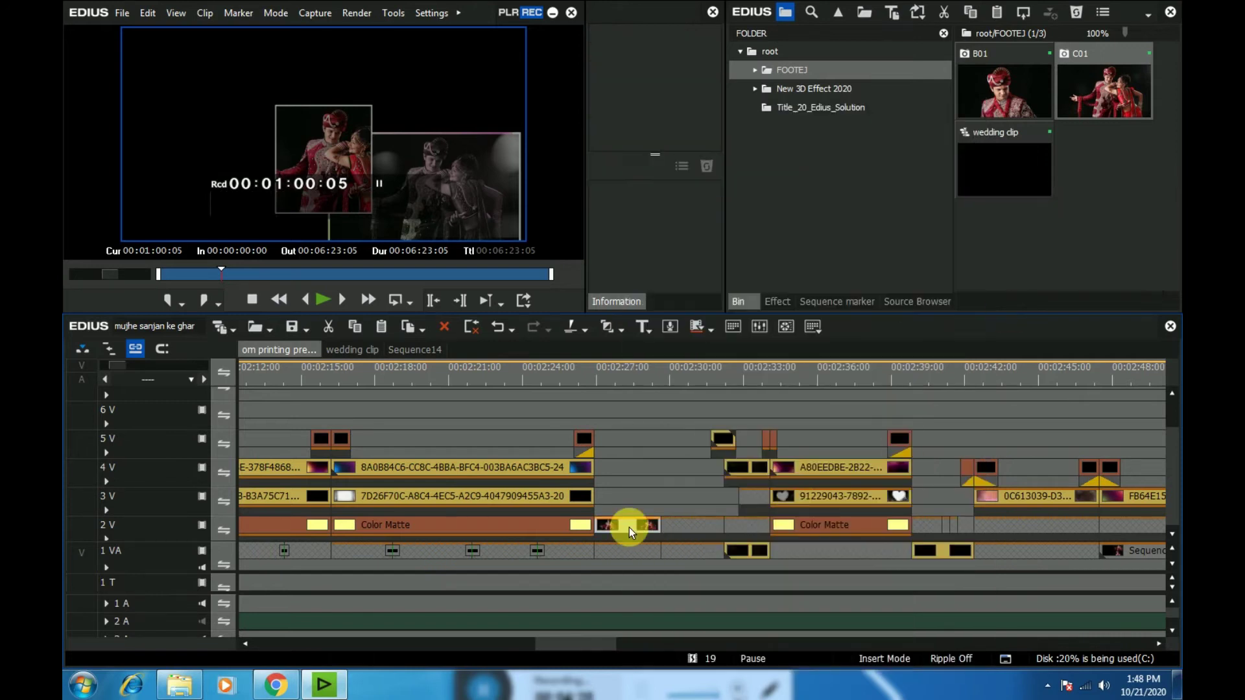
left_click(610, 527)
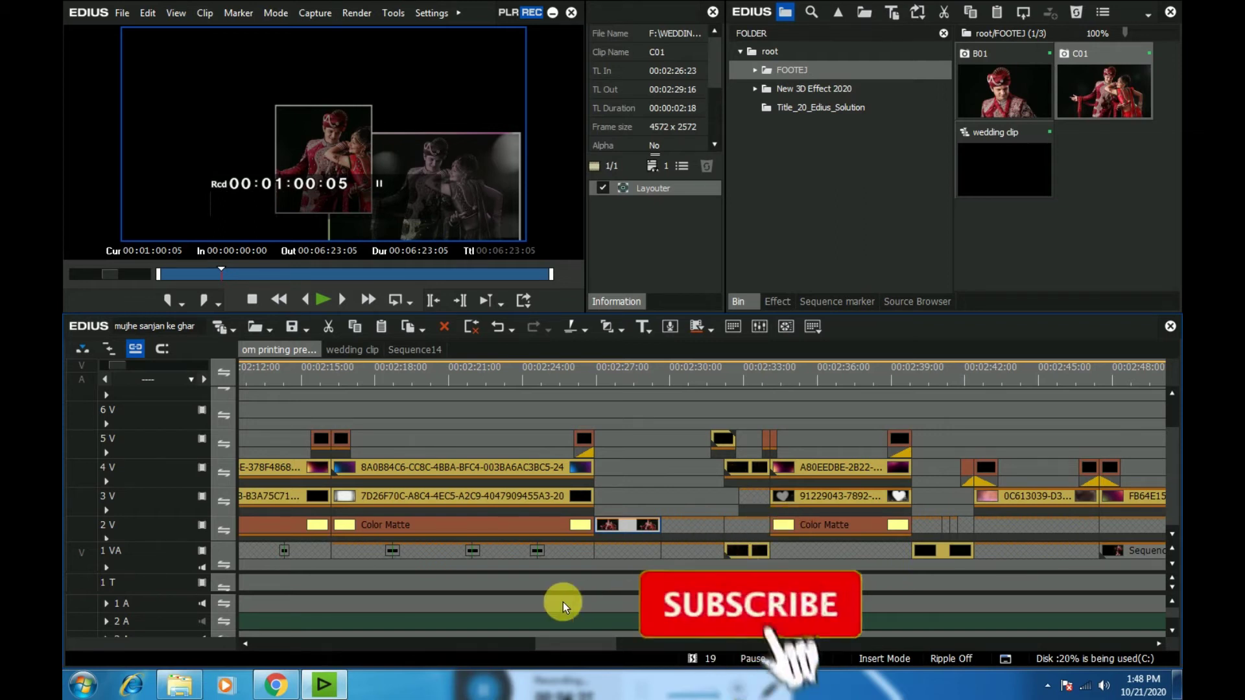
Review the om printing press sequence between about 00:01:00:05 and 00:01:19:20.
left_click_drag(567, 652, 419, 654)
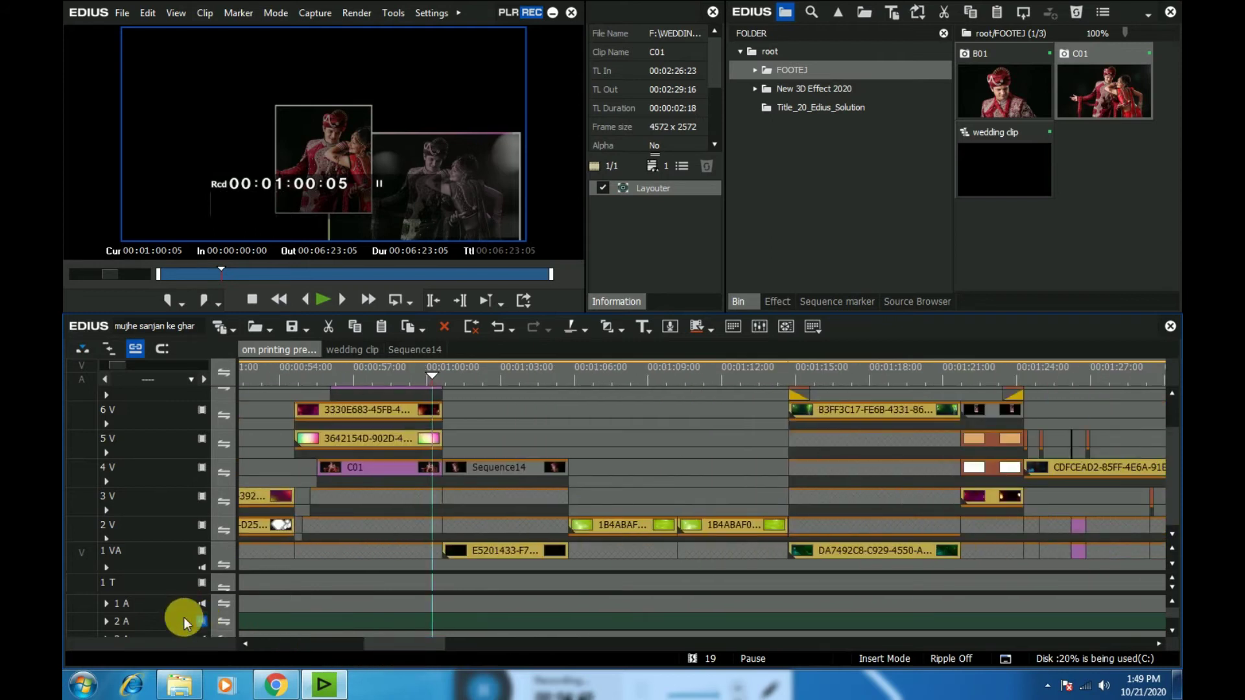
left_click_drag(431, 371, 572, 380)
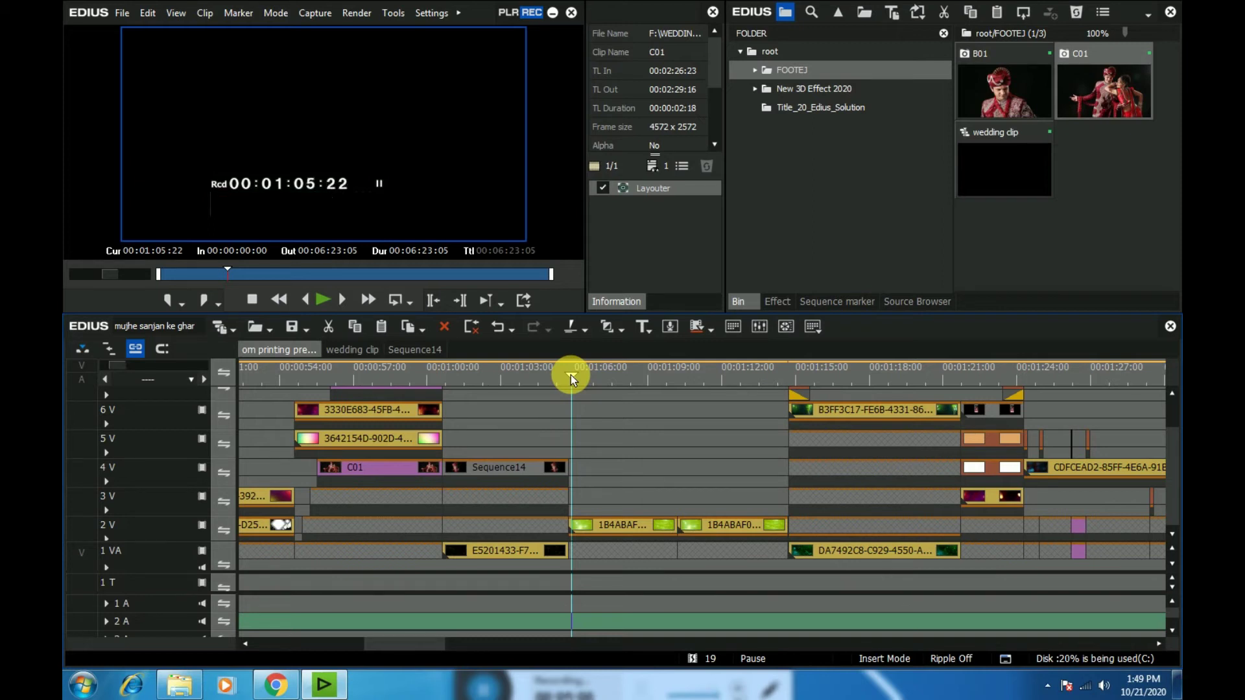
key("space")
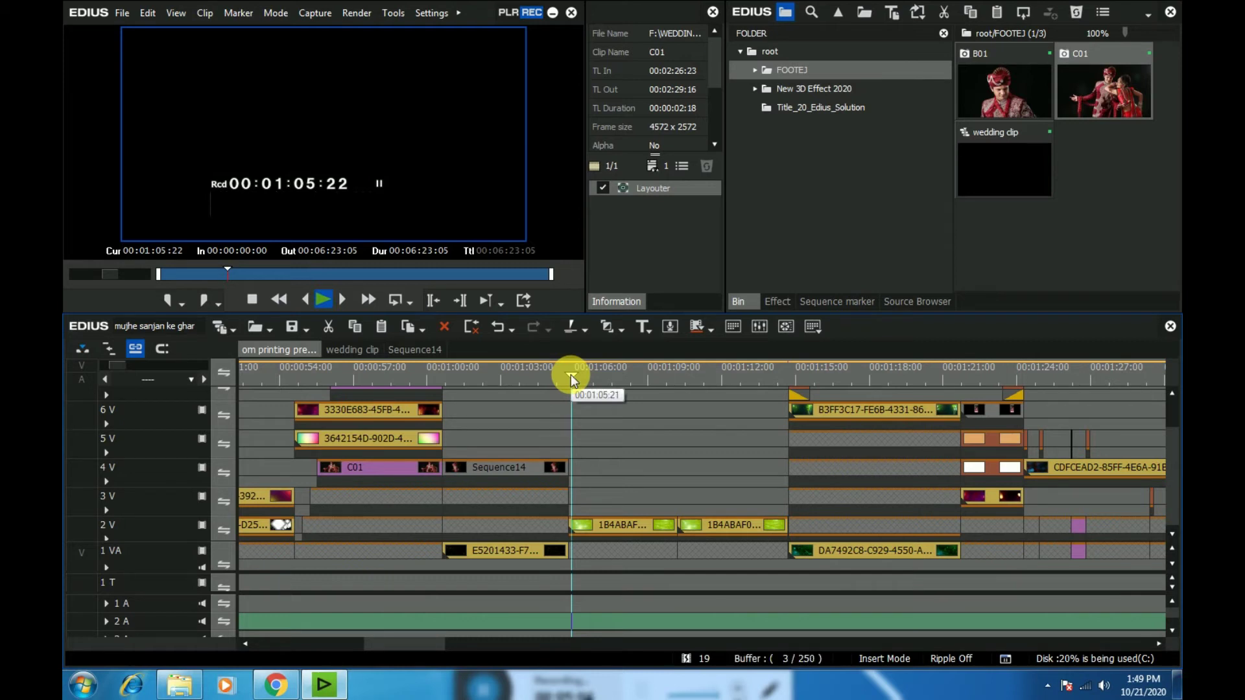
left_click_drag(570, 375, 913, 413)
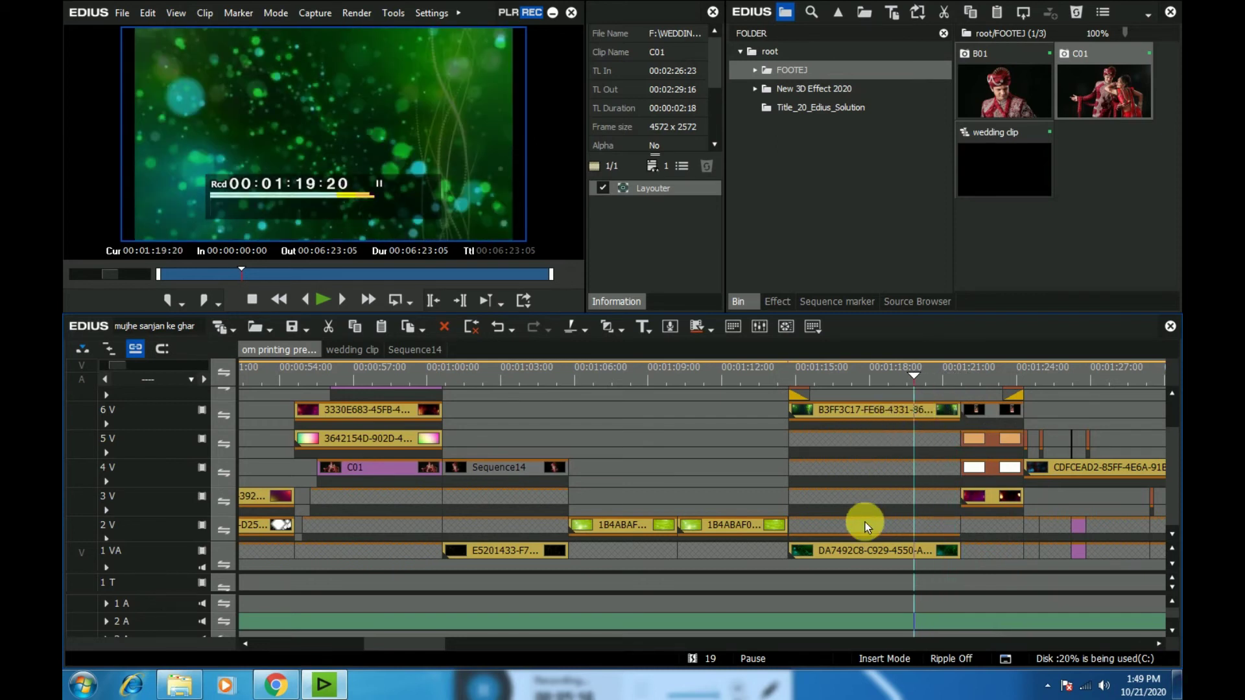
Switch to the wedding clip sequence and add the VIDEO_TS folder inside DVD_Image on Local Disk (H:) to the bin as a clip source.
left_click(336, 351)
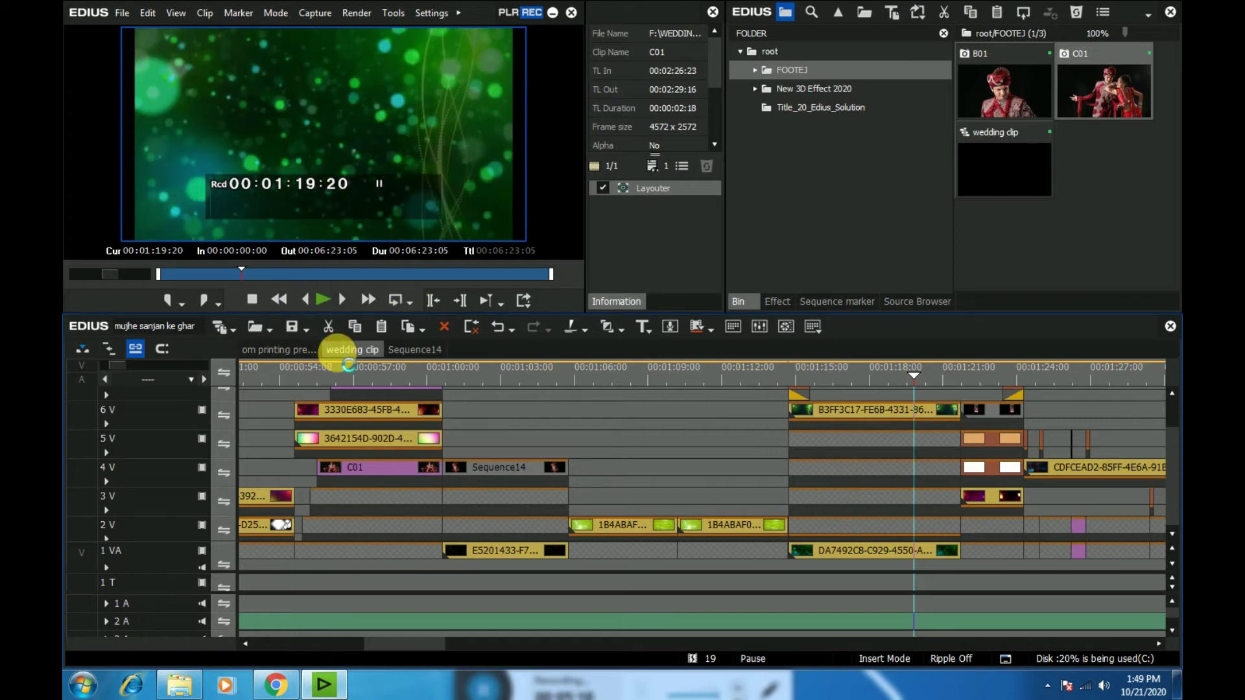
right_click(800, 164)
left_click(831, 200)
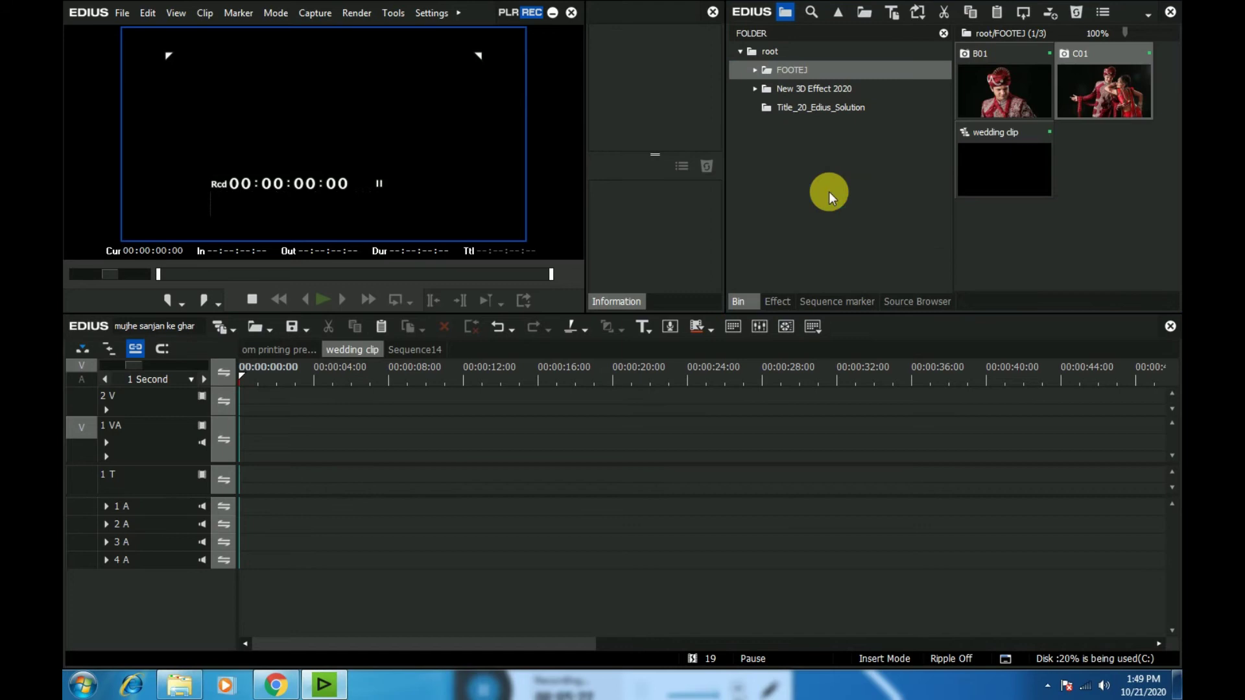
left_click(493, 173)
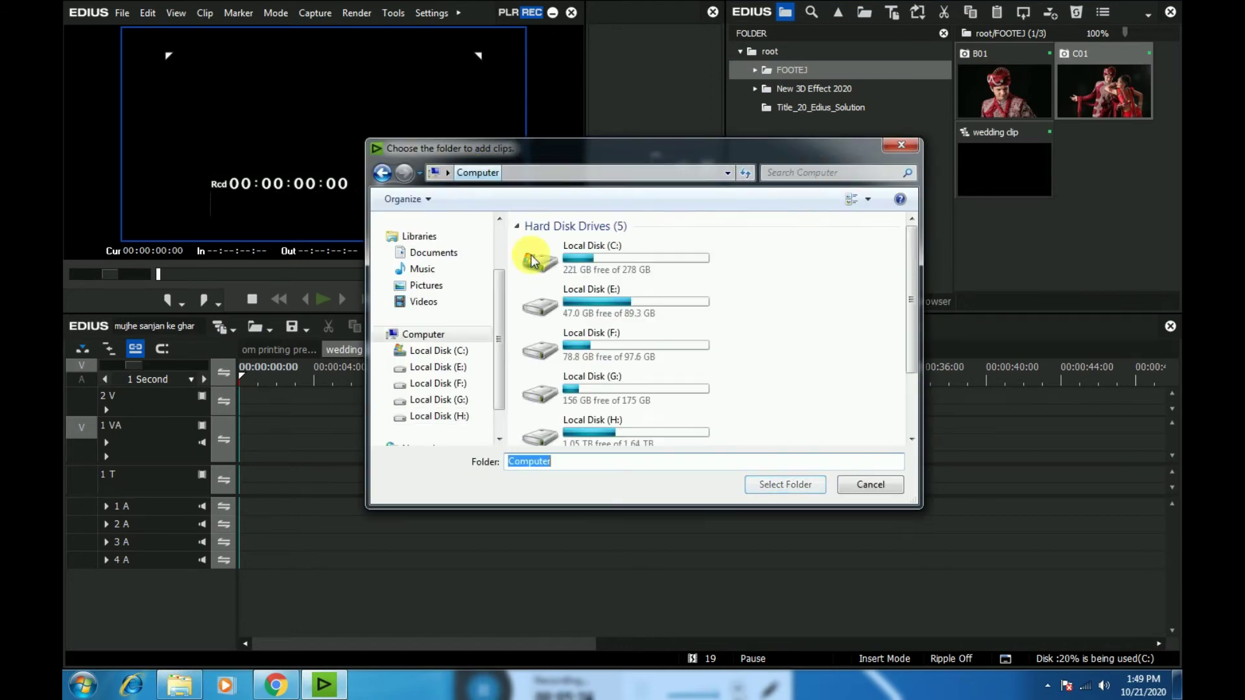
left_click(595, 428)
double_click(595, 429)
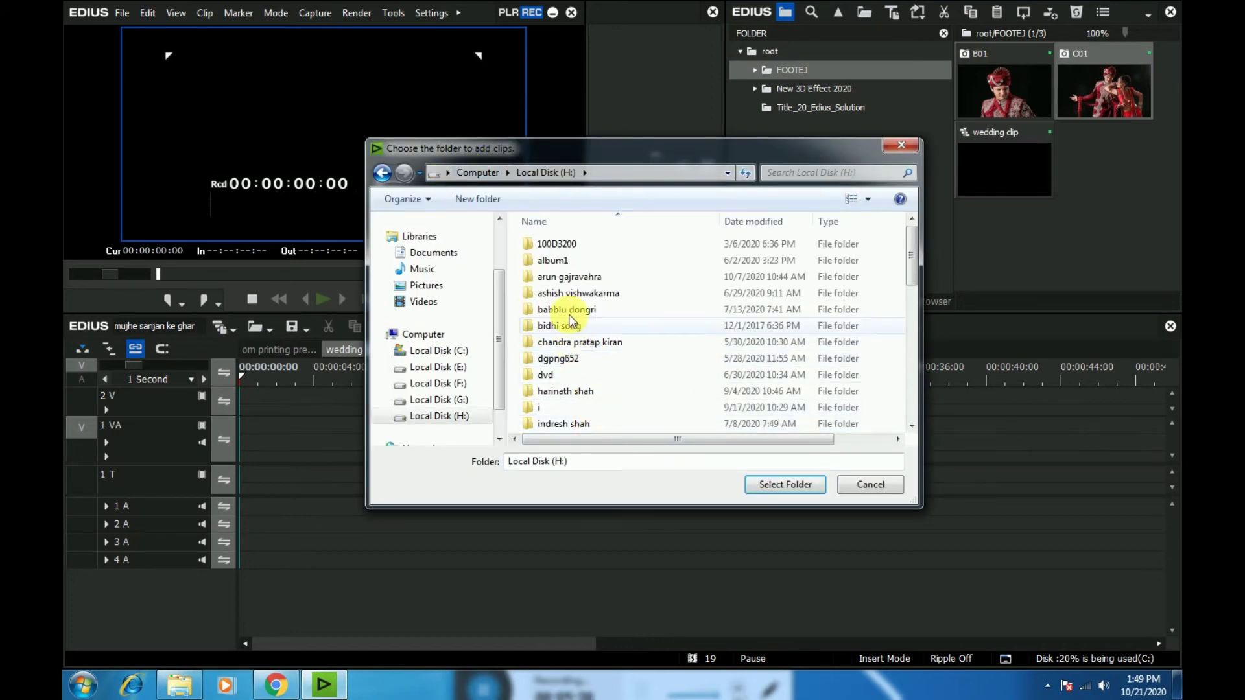
left_click_drag(908, 249, 907, 273)
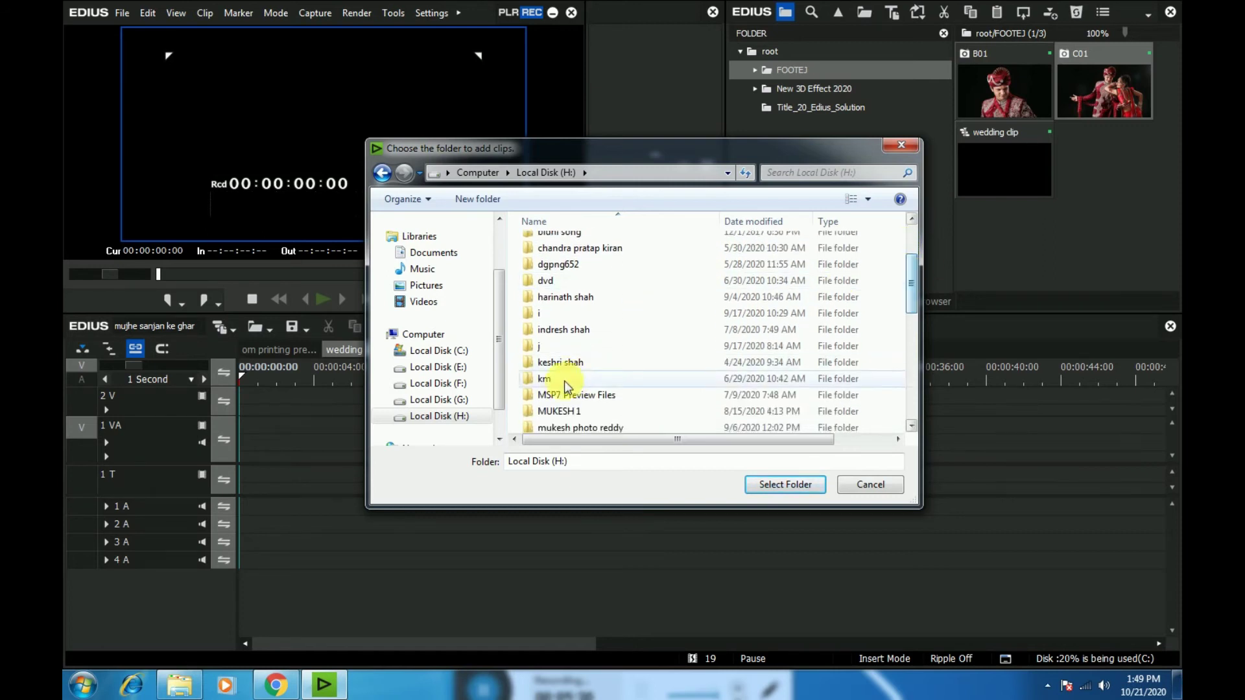
double_click(564, 404)
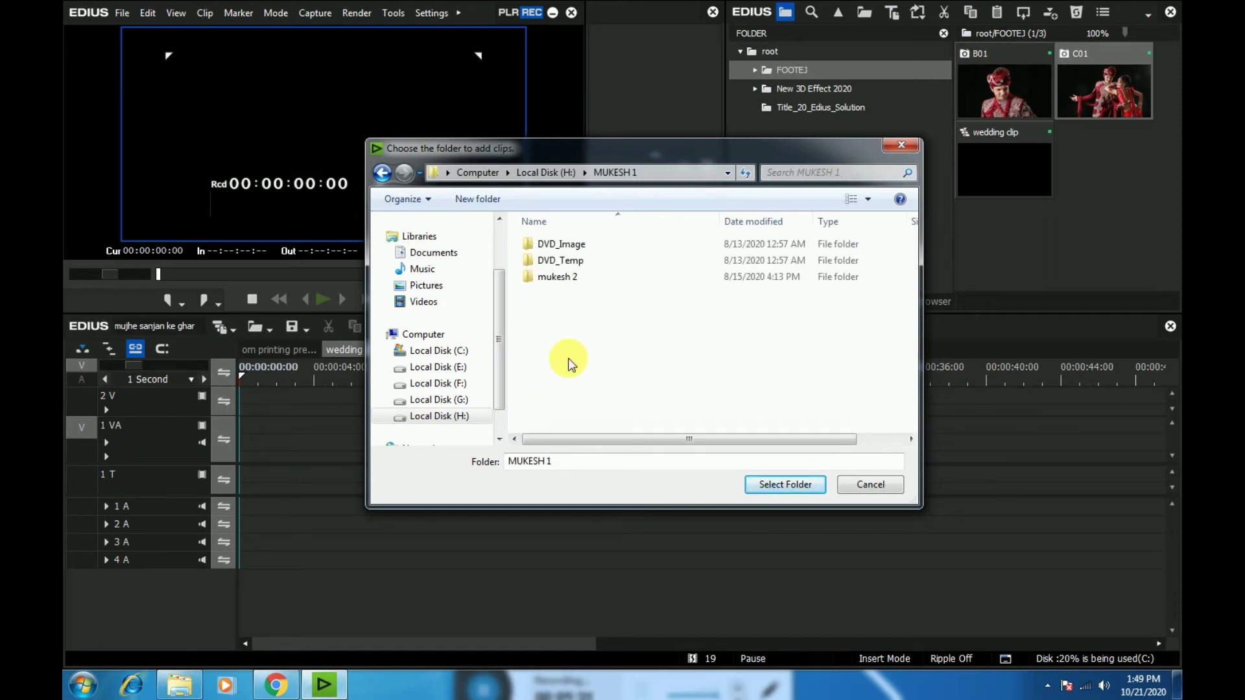
double_click(556, 276)
double_click(548, 245)
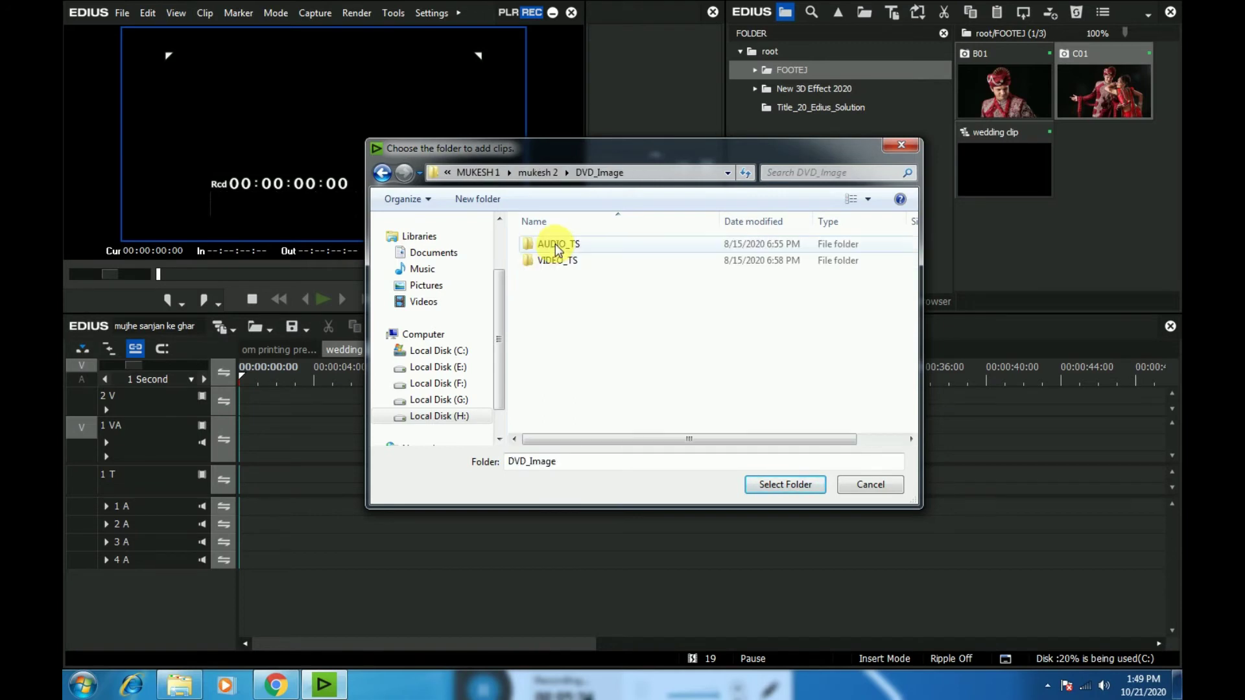
double_click(556, 260)
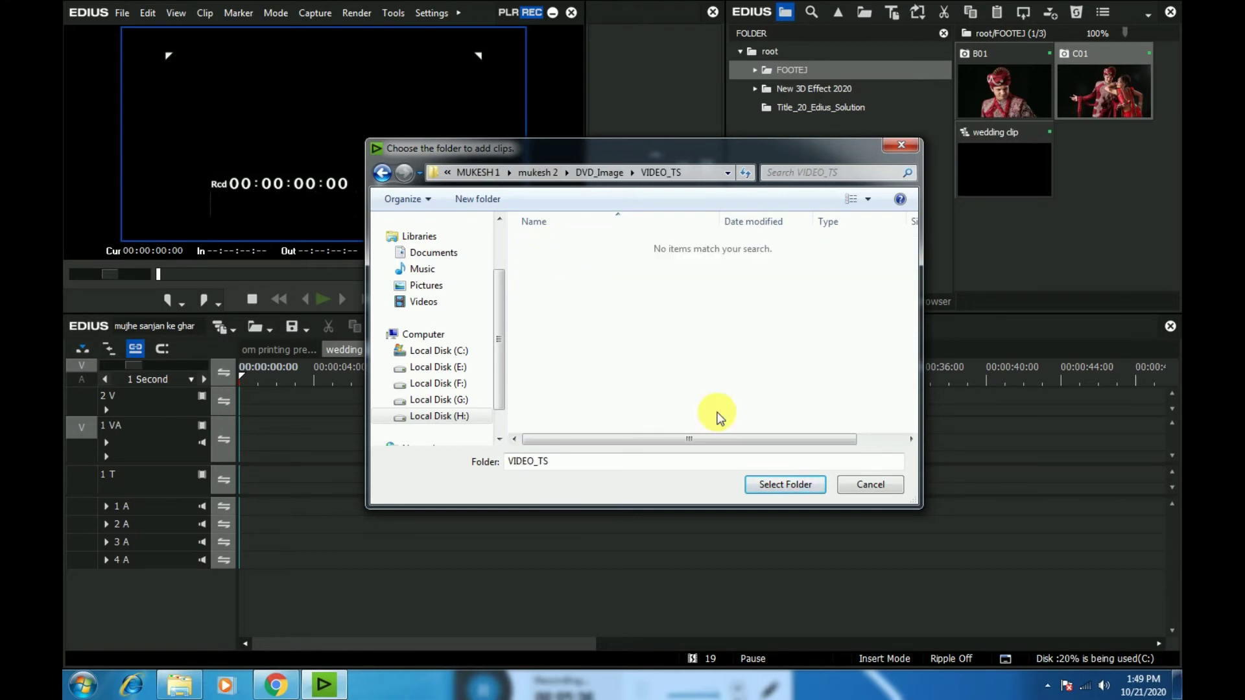
left_click(776, 486)
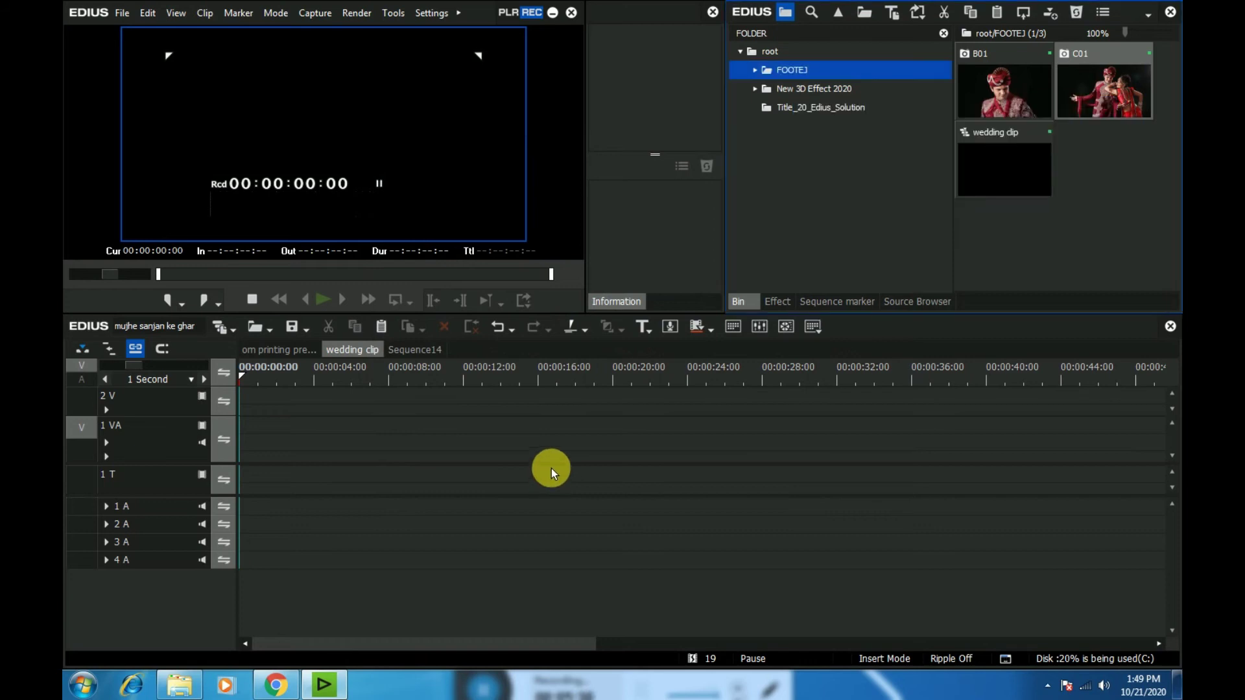
Place only the video of VTS_01_1 from the VIDEO_TS bin folder at the start of track 1 VA in the wedding clip sequence.
left_click(755, 70)
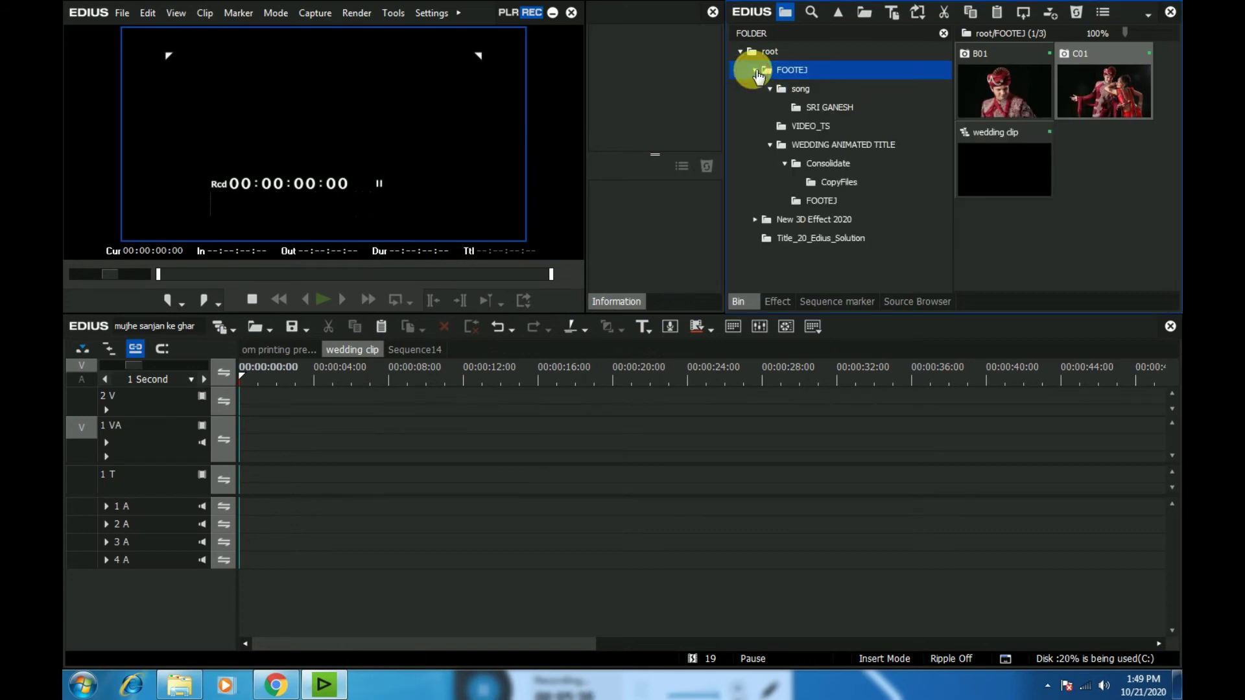
left_click(802, 126)
mouse_move(983, 91)
left_mouse_down()
mouse_move(509, 410)
mouse_move(278, 411)
mouse_move(982, 91)
left_mouse_up()
left_click(82, 379)
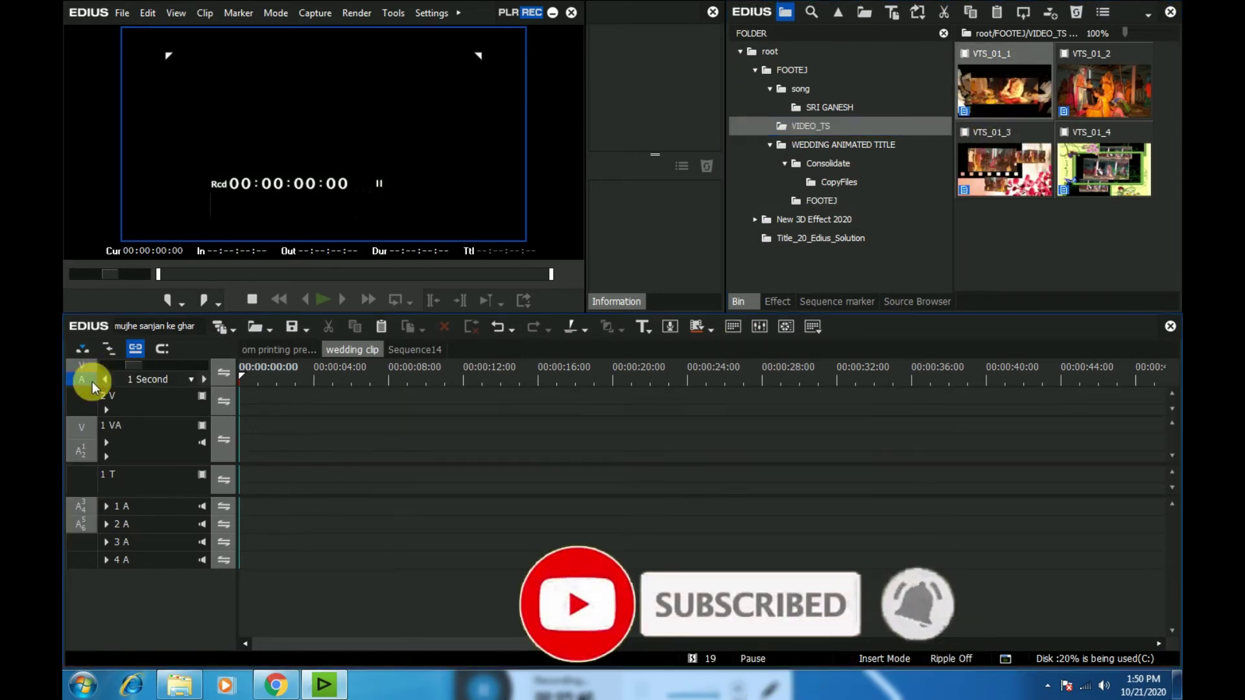
left_click_drag(1007, 89, 374, 433)
left_click_drag(283, 422, 237, 420)
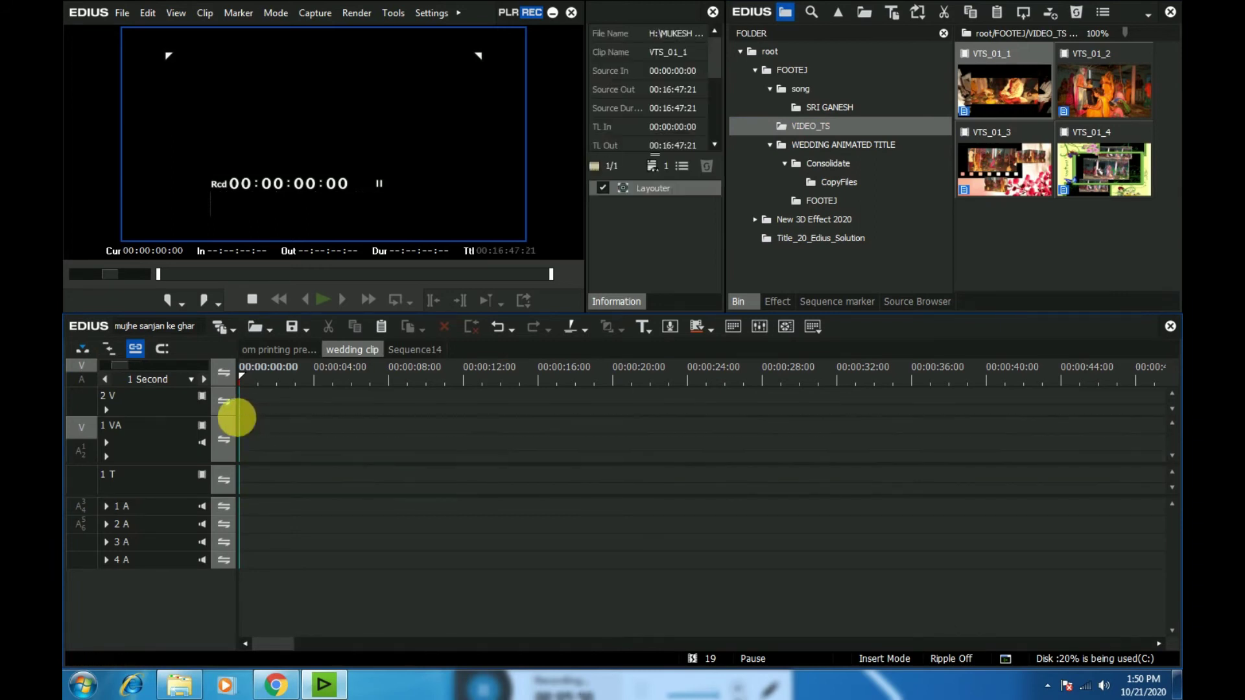
left_click_drag(239, 374, 516, 396)
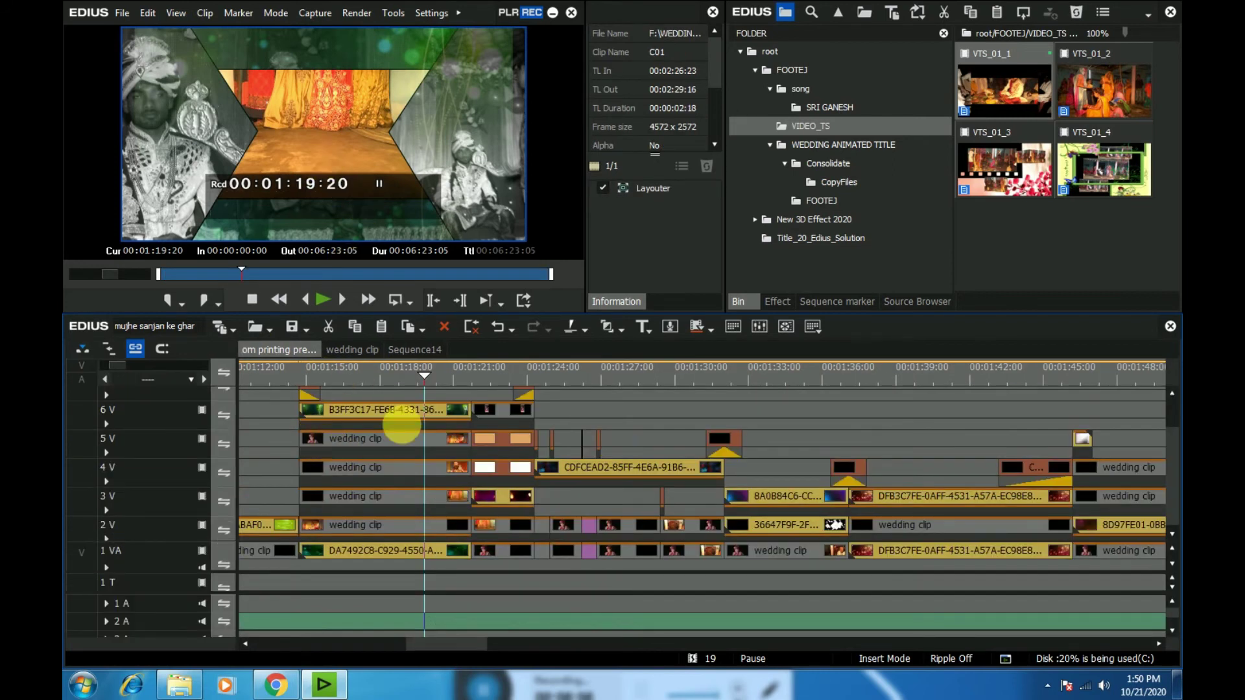
Review the om printing press sequence from 00:01:19:20 to 00:01:54:04.
left_click_drag(423, 372, 566, 410)
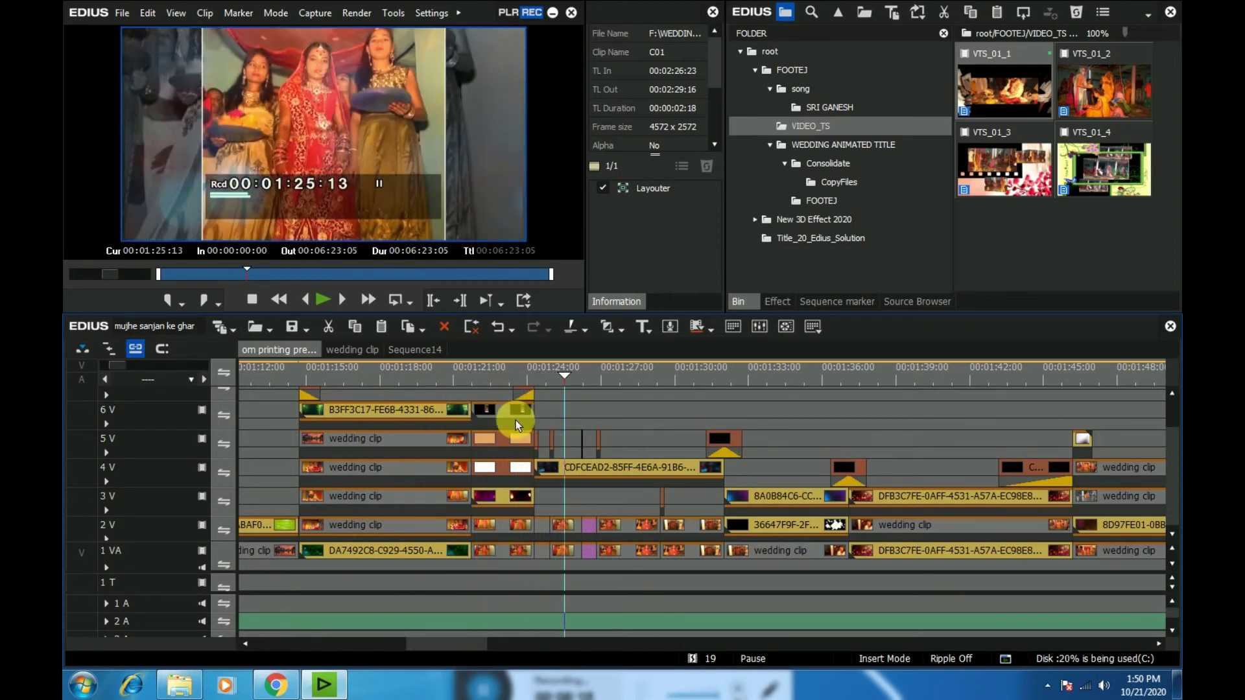
left_click(497, 410)
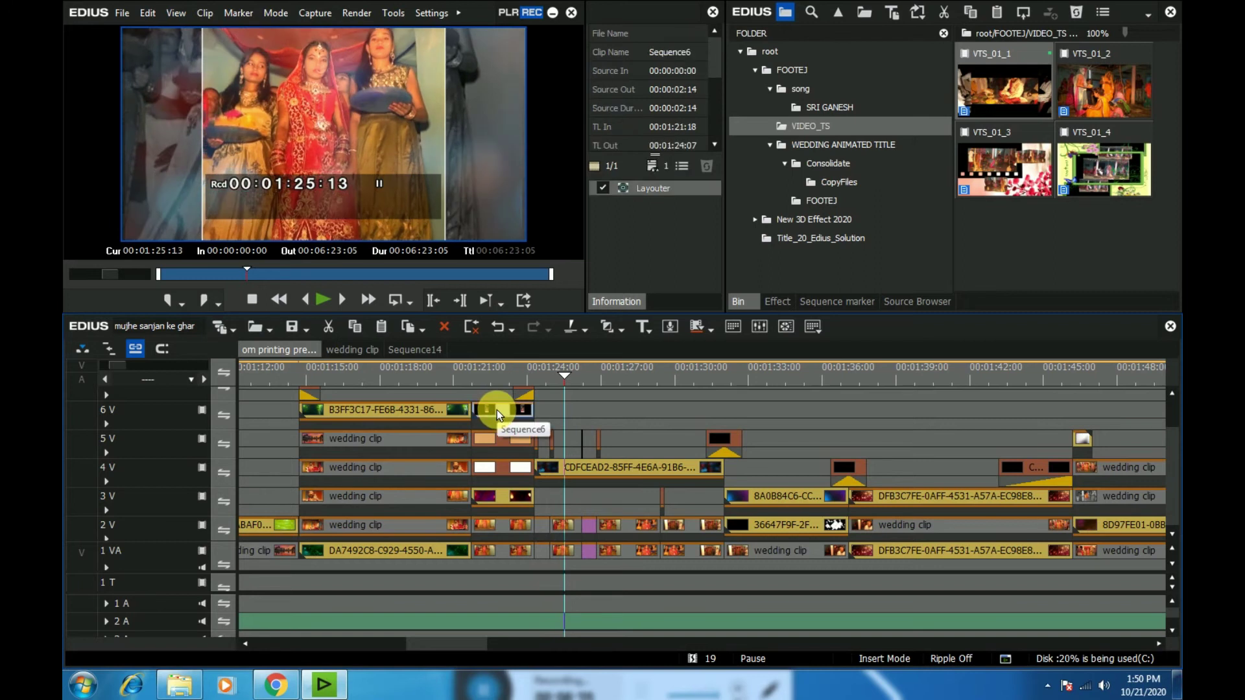
left_click_drag(562, 375, 1100, 408)
Remove the VTS_01_1 clip from the wedding clip sequence.
left_click(351, 348)
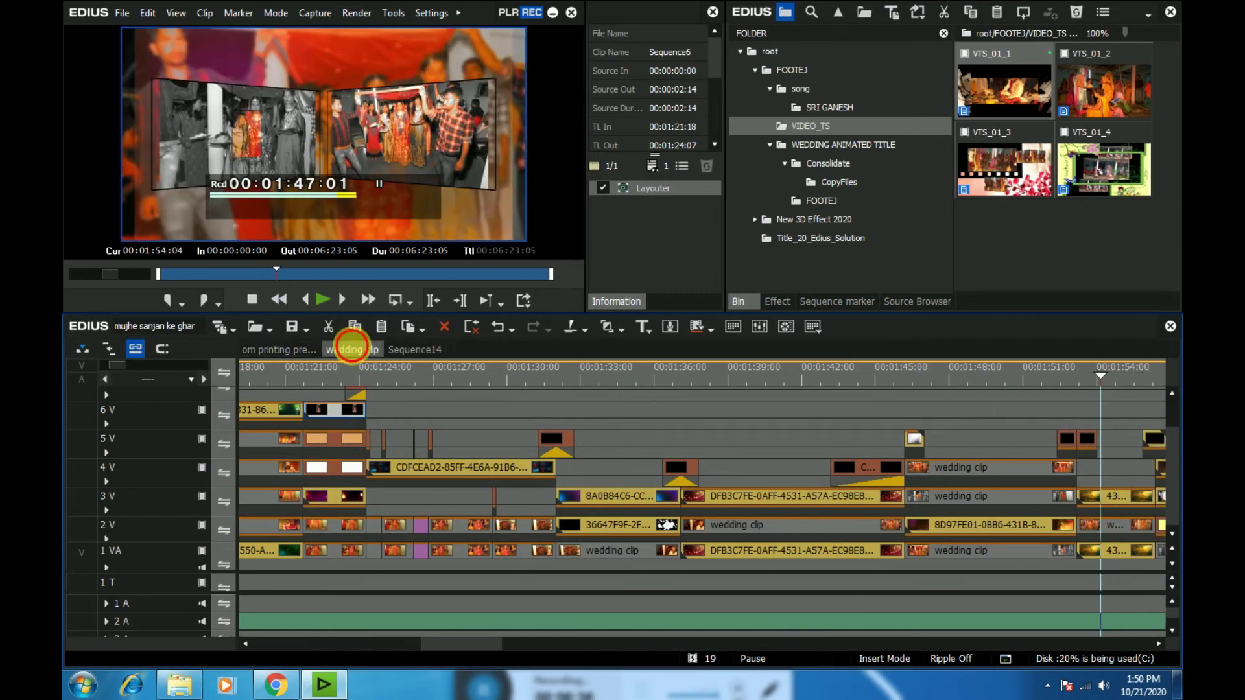
left_click(353, 348)
right_click(343, 428)
left_click(377, 188)
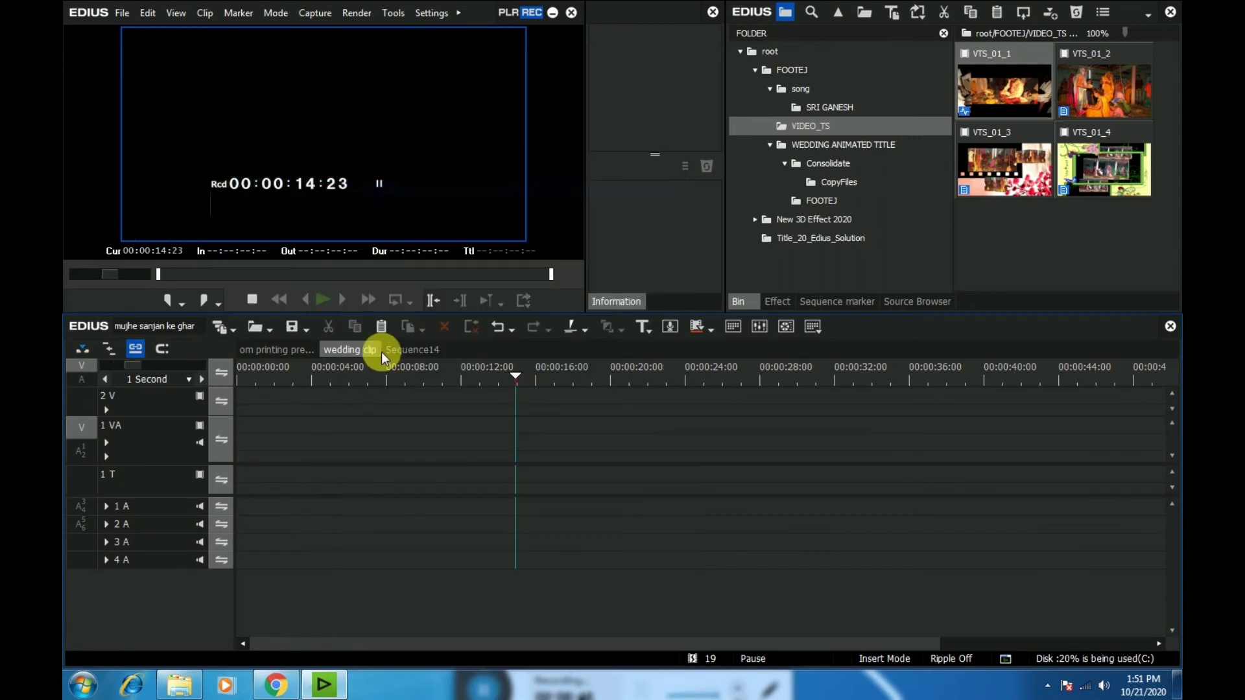
Return to the om printing press sequence and review it from 00:01:54:04 to 00:04:13:22.
left_click(277, 350)
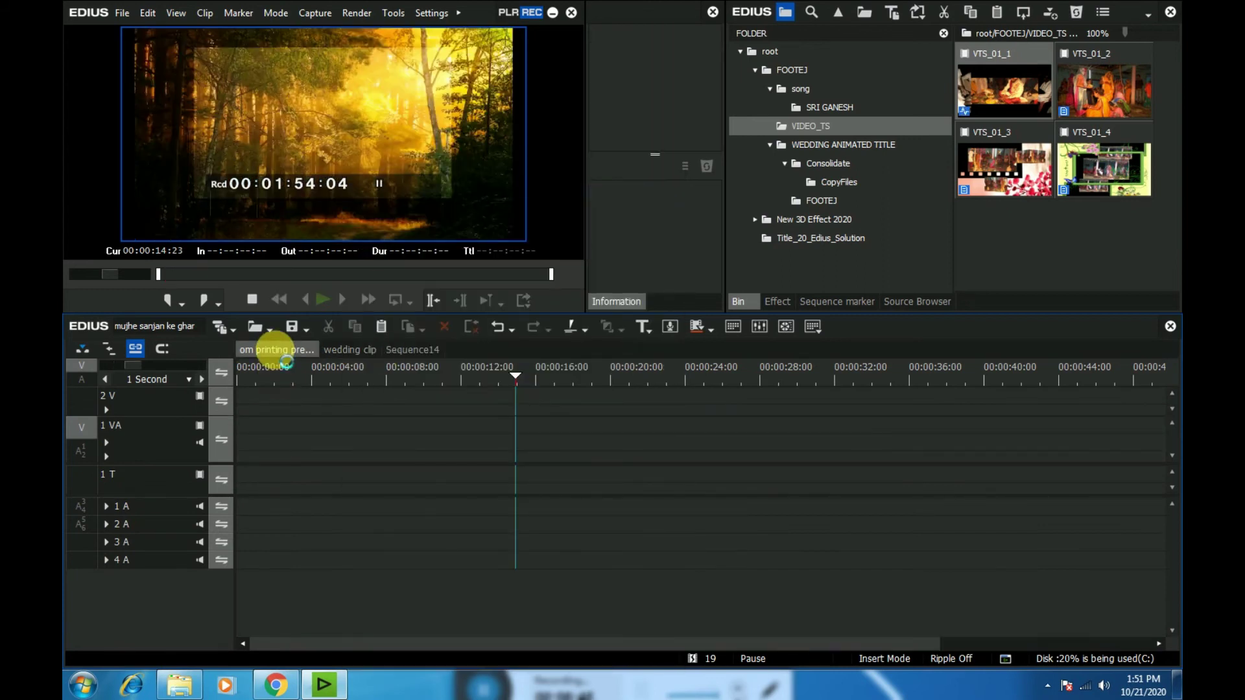
left_click(275, 349)
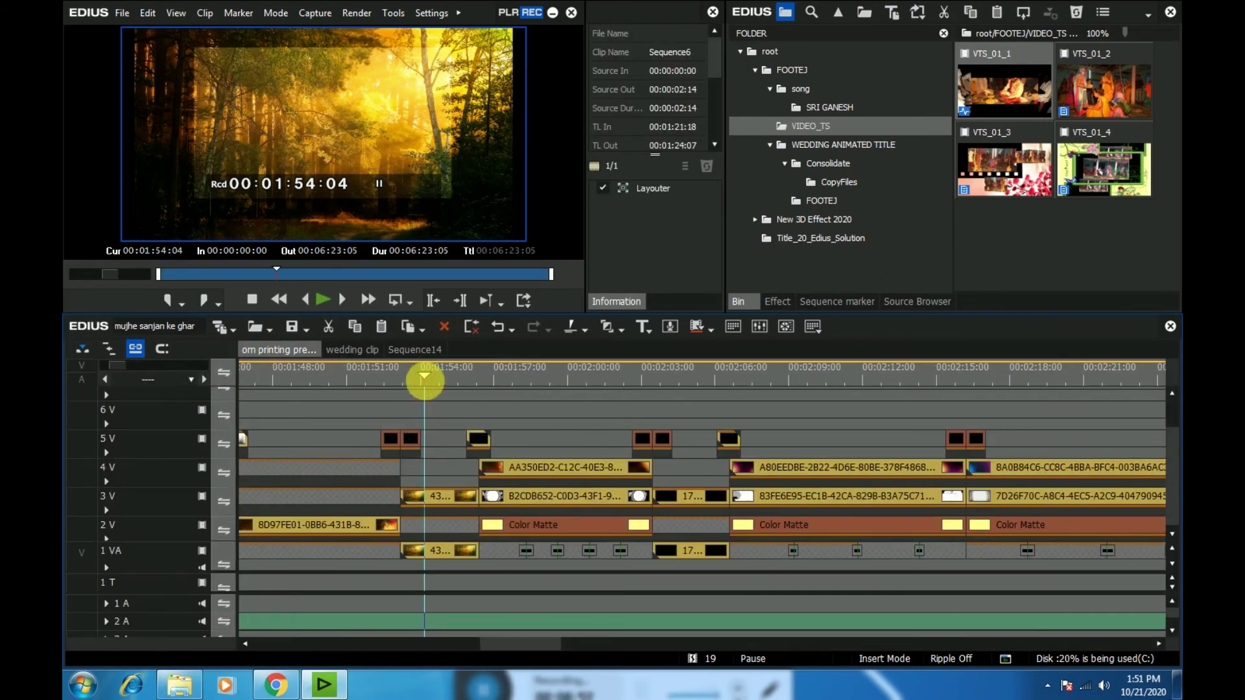
left_click_drag(425, 369, 1026, 431)
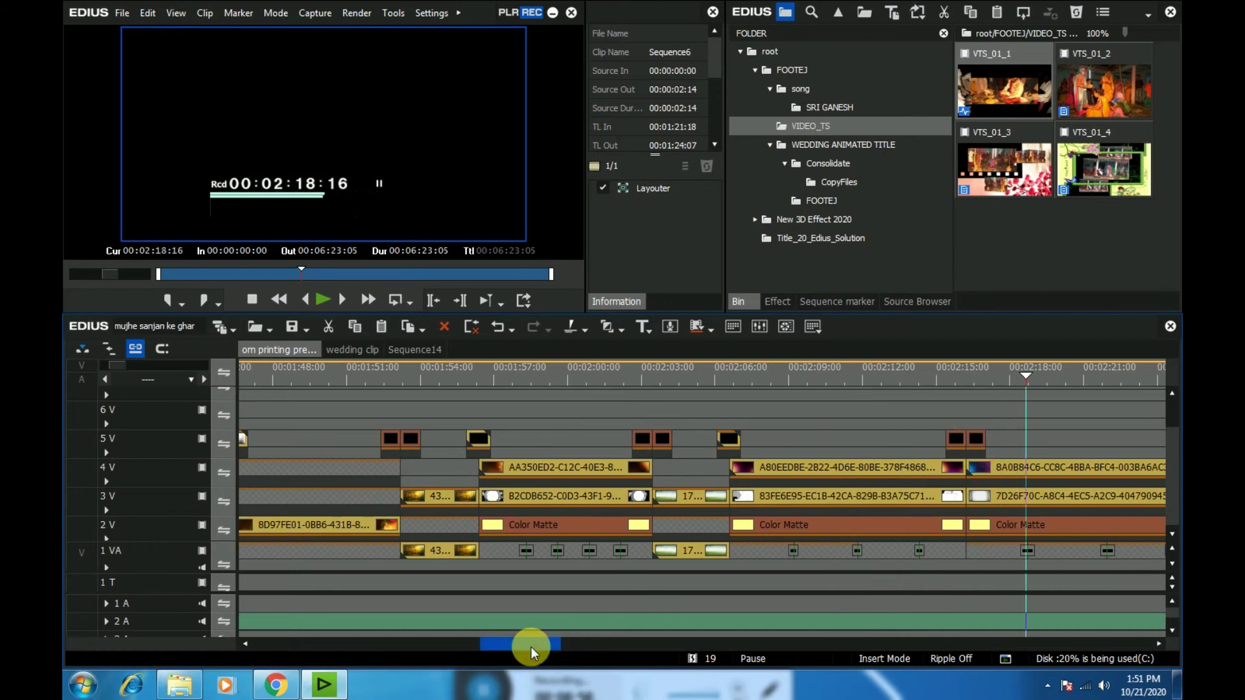
left_click_drag(531, 648, 582, 648)
left_click_drag(393, 382, 1068, 416)
mouse_move(556, 644)
left_mouse_down()
mouse_move(668, 641)
mouse_move(600, 641)
mouse_move(548, 621)
left_mouse_up()
left_click_drag(116, 365, 158, 371)
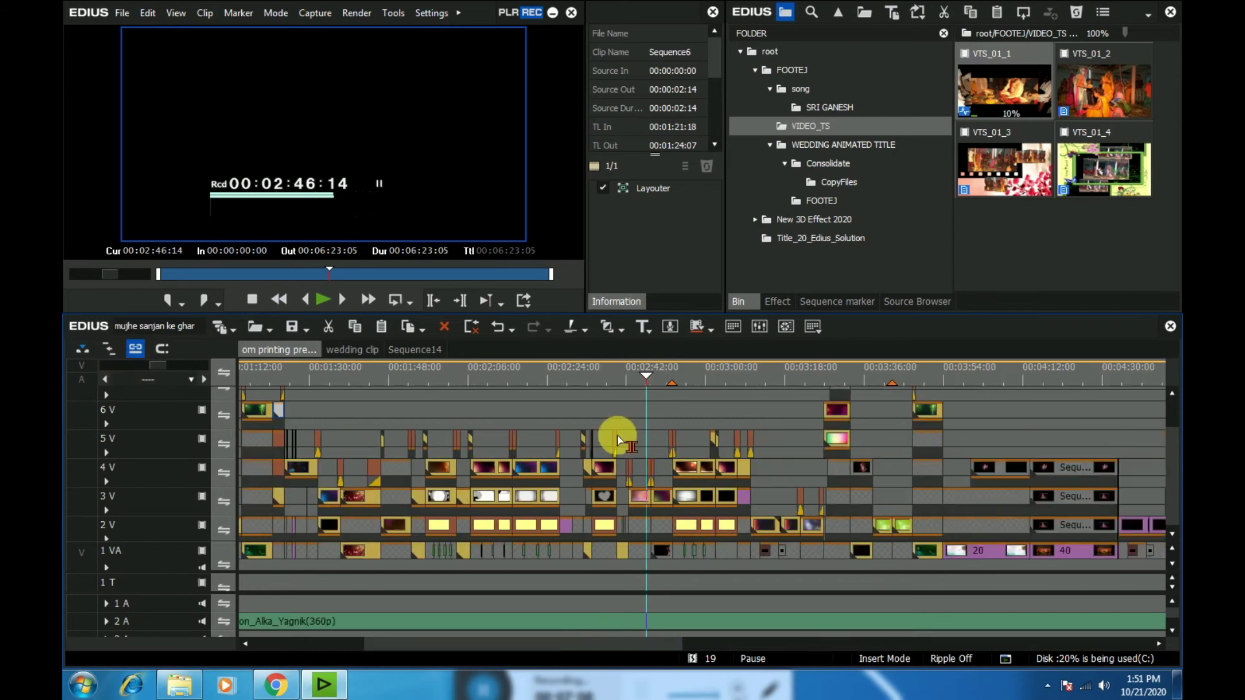
left_click(647, 377)
left_click_drag(647, 376, 340, 481)
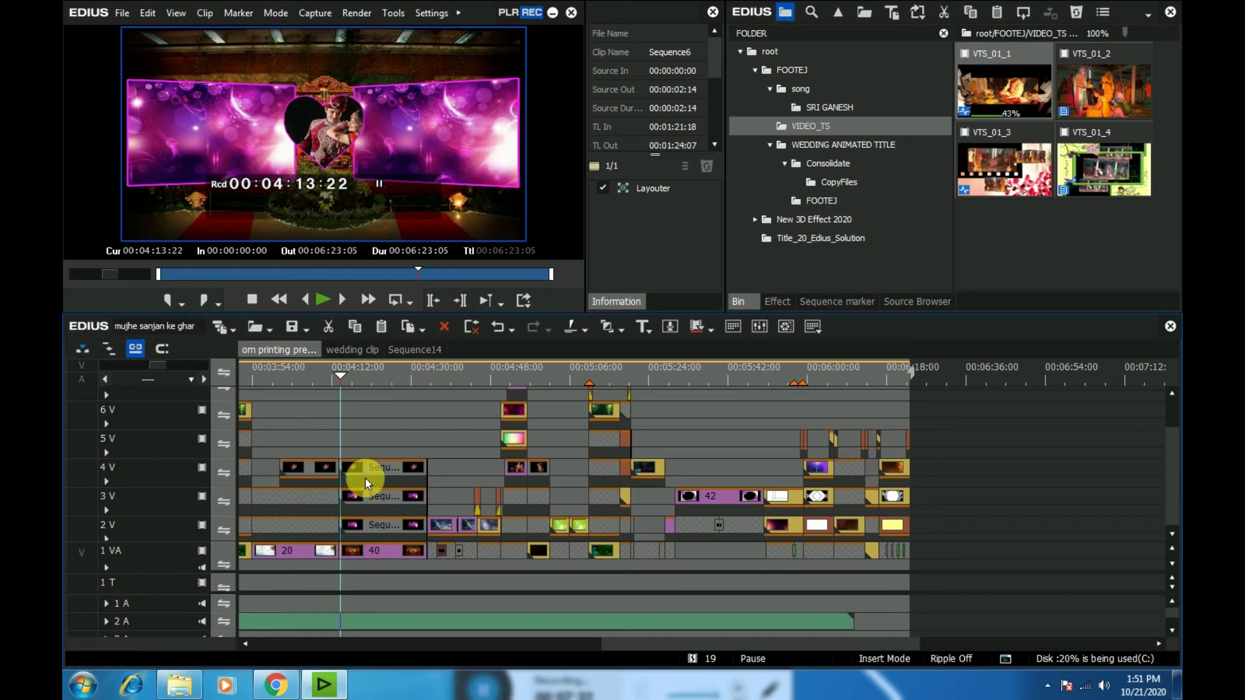
Replace the wedding clip on track 3 V of the nested Sequence37 with B01 from the FOOTEJ bin folder.
double_click(363, 496)
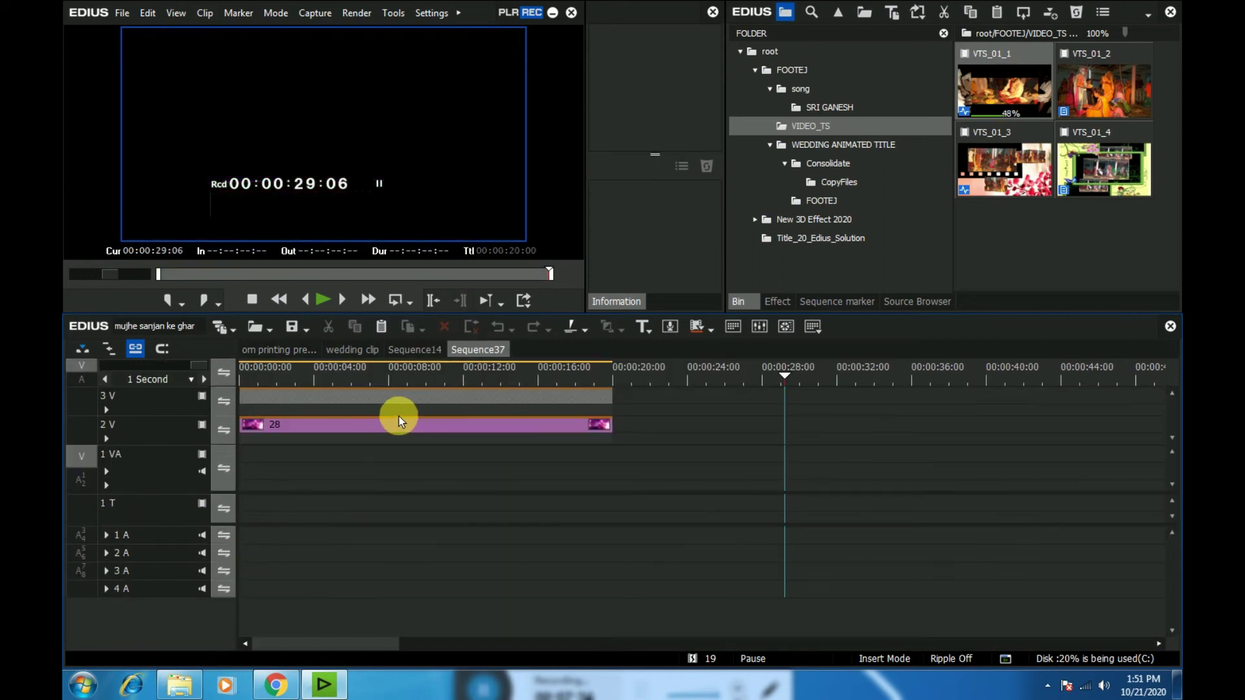
left_click(313, 350)
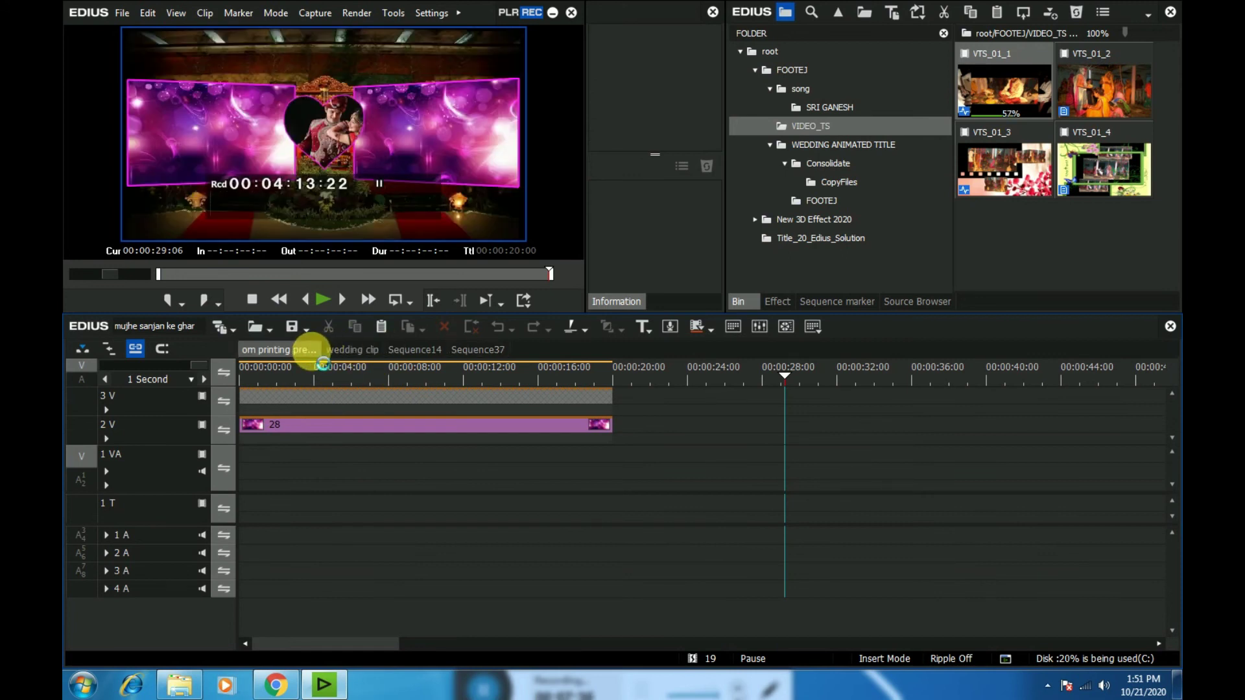
left_click(480, 350)
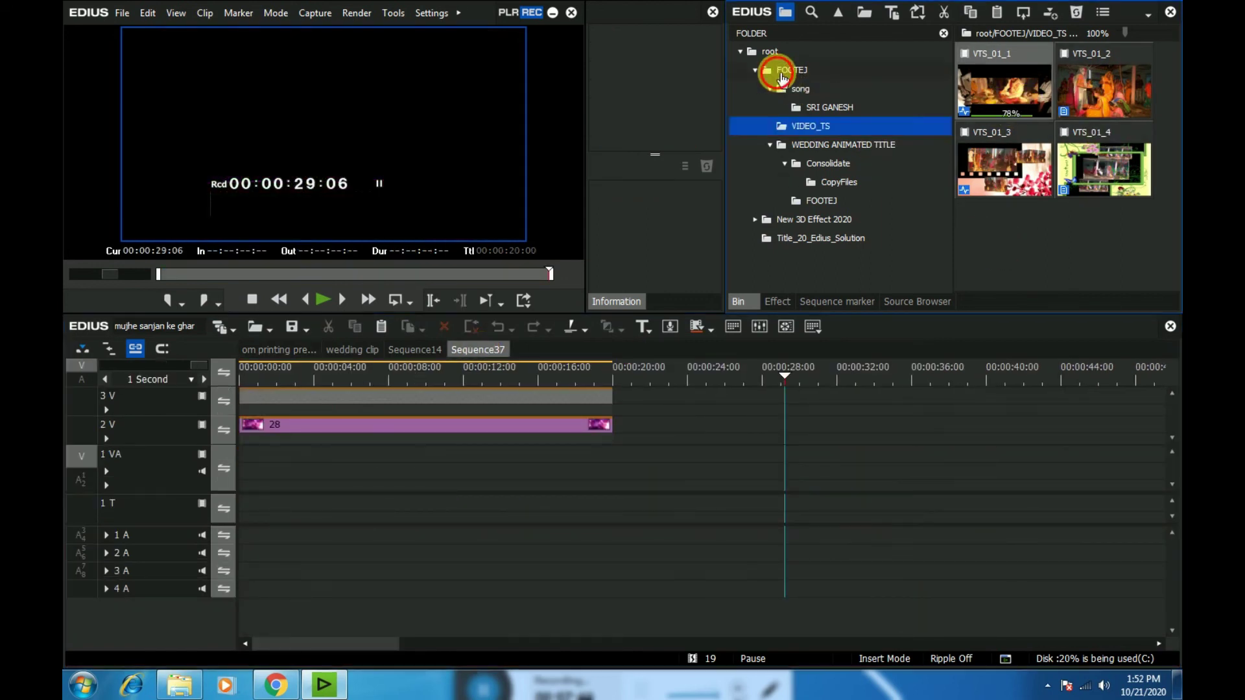
left_click(788, 70)
right_click(1025, 94)
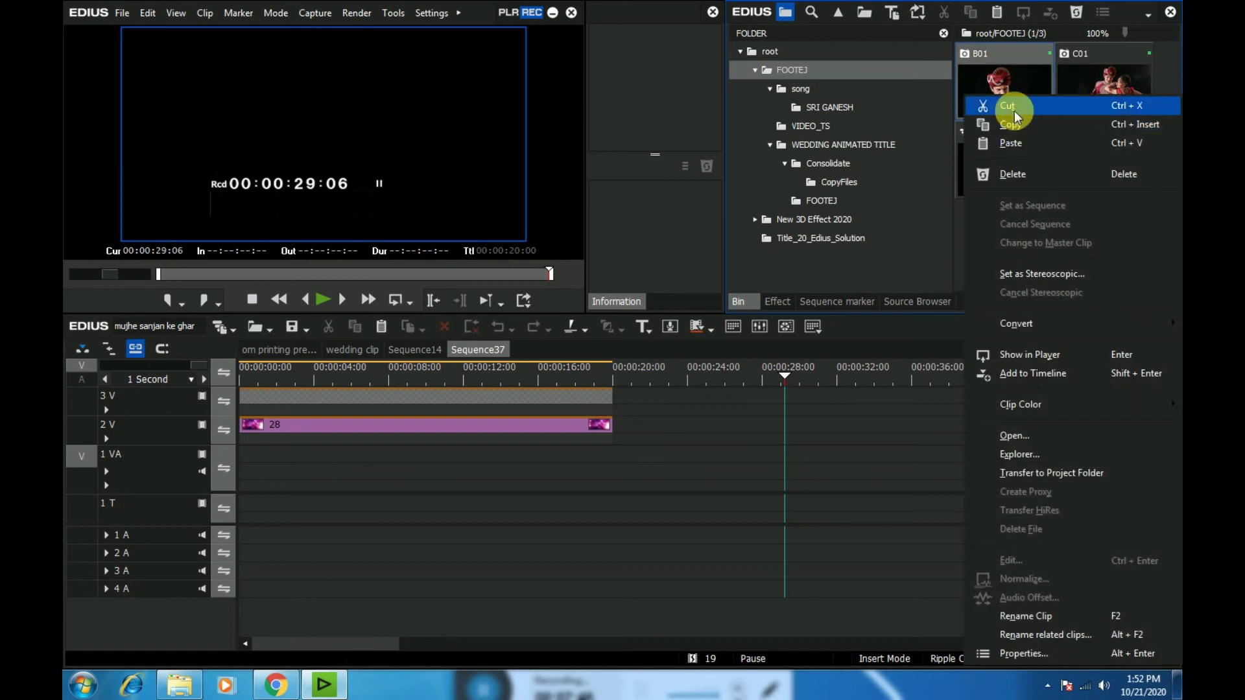
left_click(1013, 132)
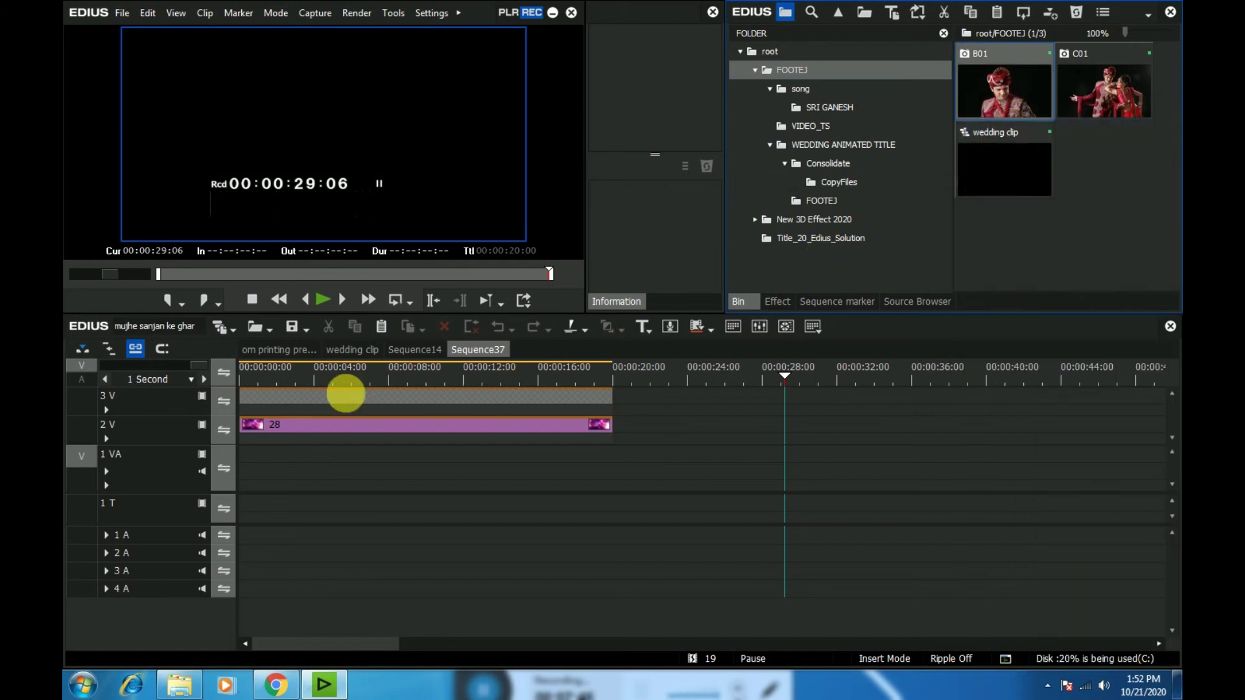
left_click(342, 394)
right_click(346, 397)
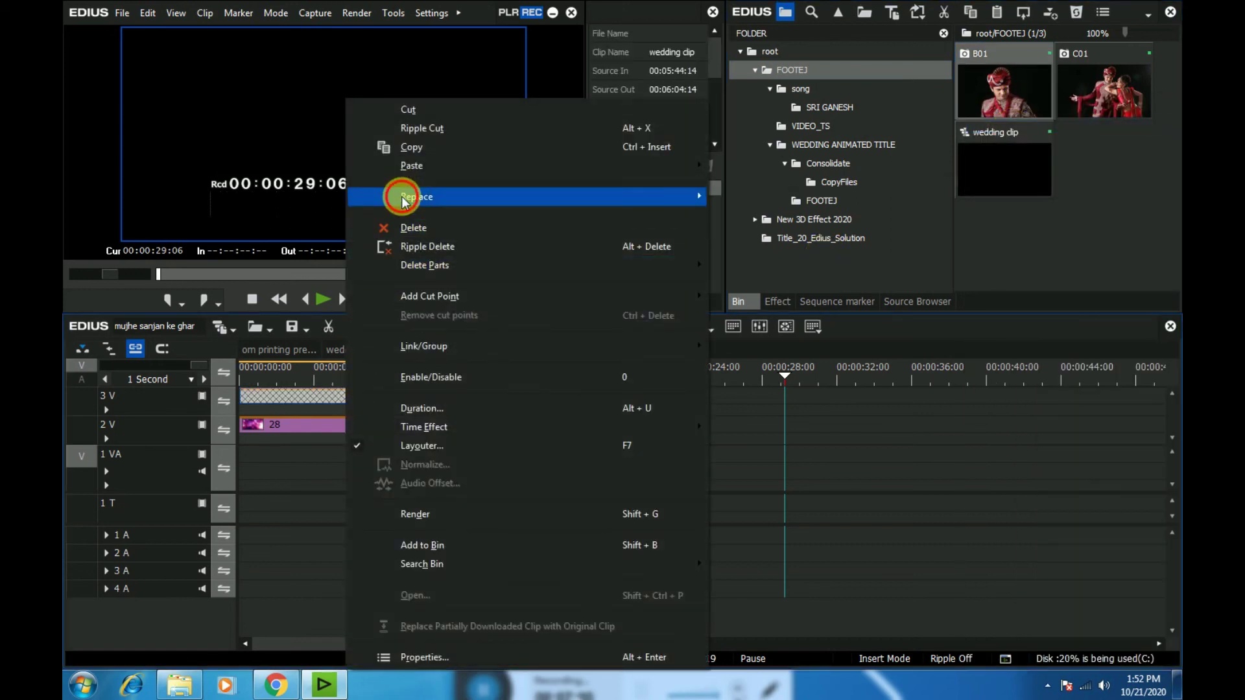
mouse_move(402, 197)
left_click(818, 268)
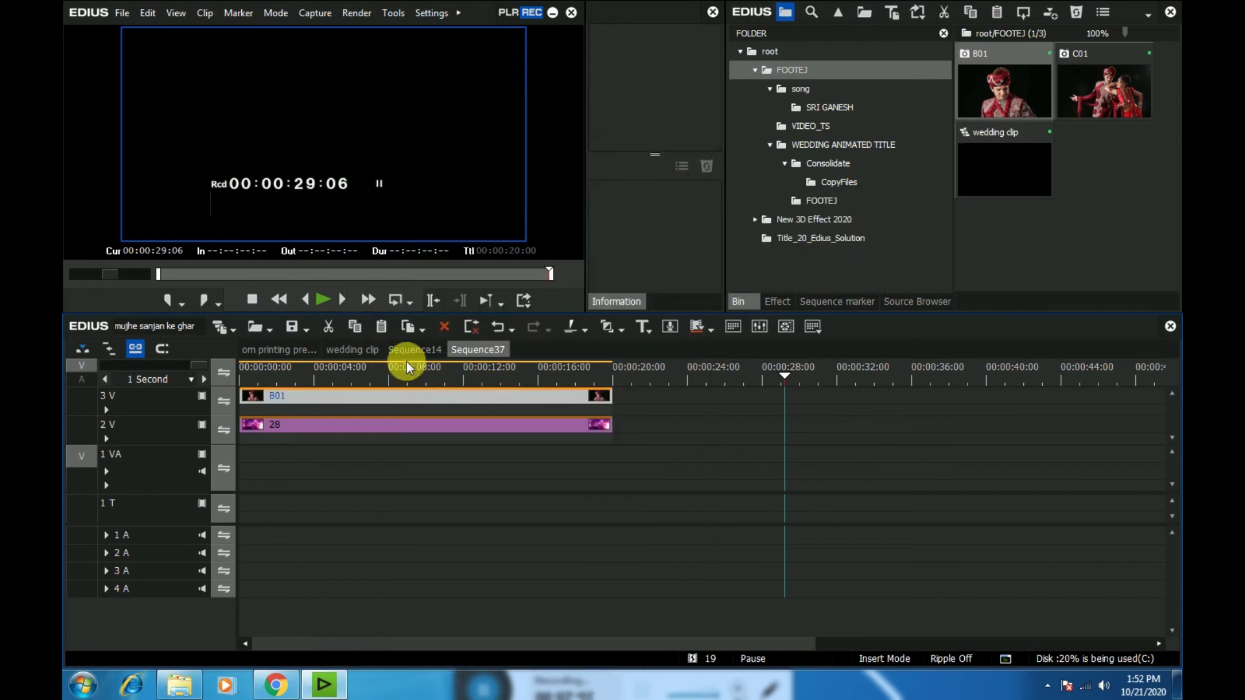
Open the nested Sequence38 from track 2 V of om printing press and replace its 3 V wedding clip with C01.
left_click(279, 350)
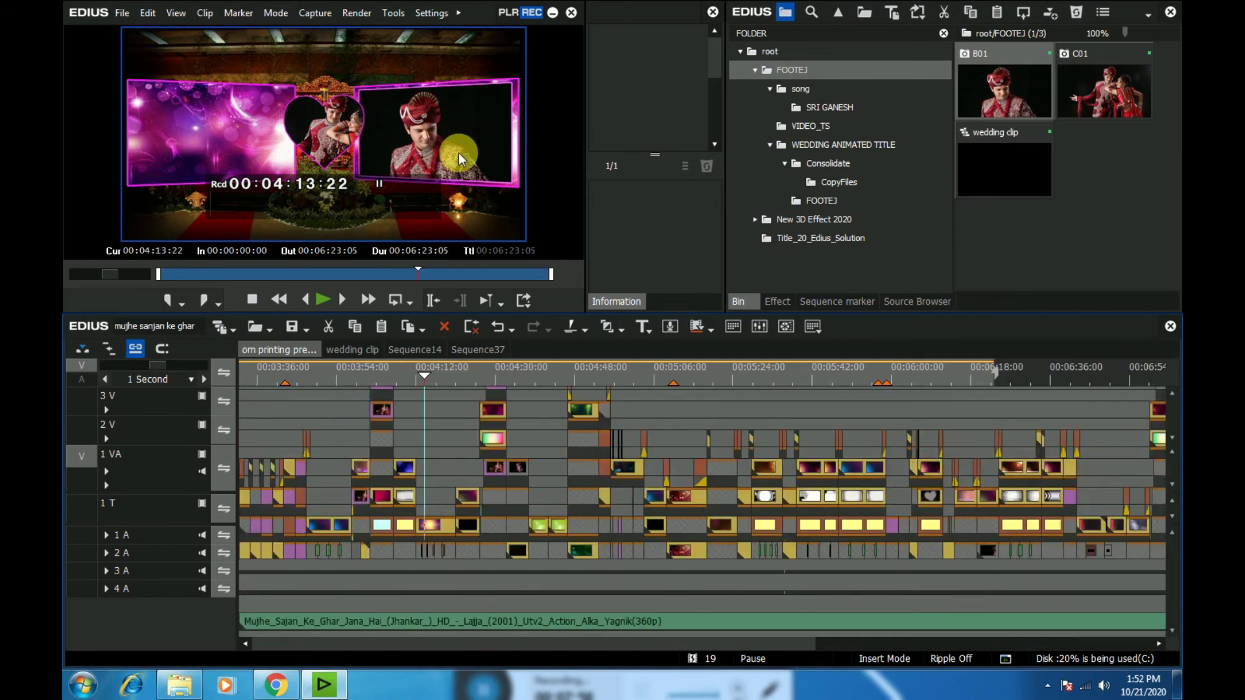
right_click(464, 525)
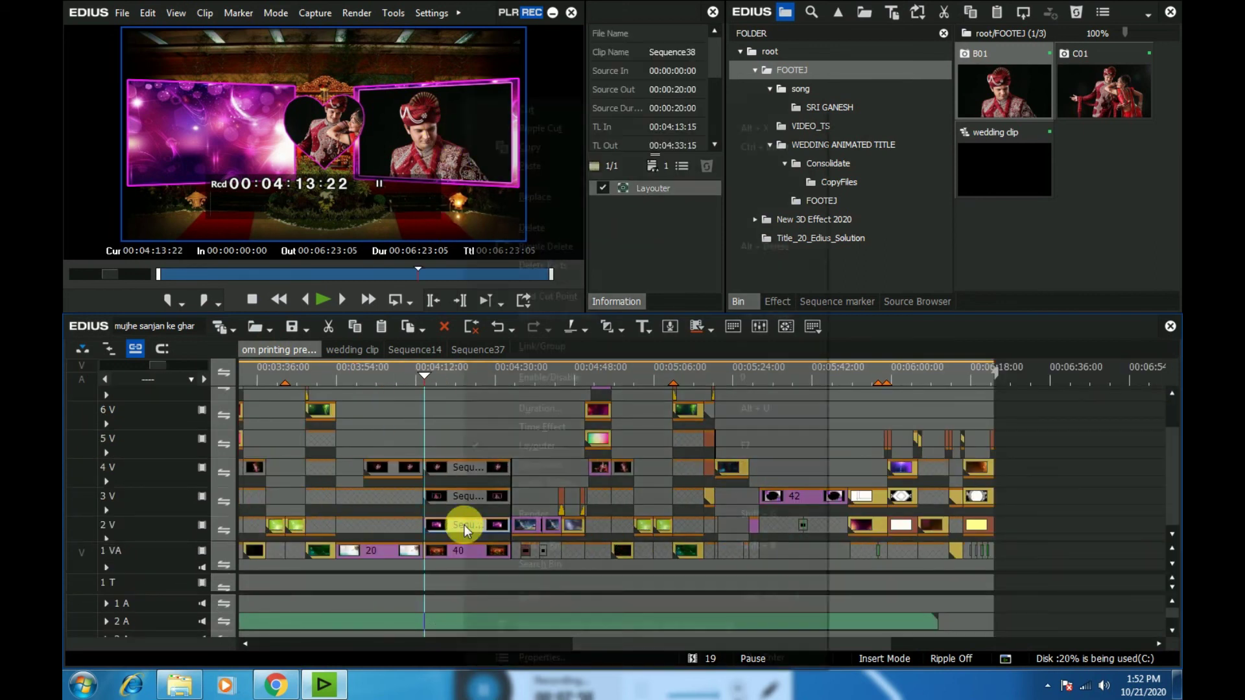
left_click(451, 526)
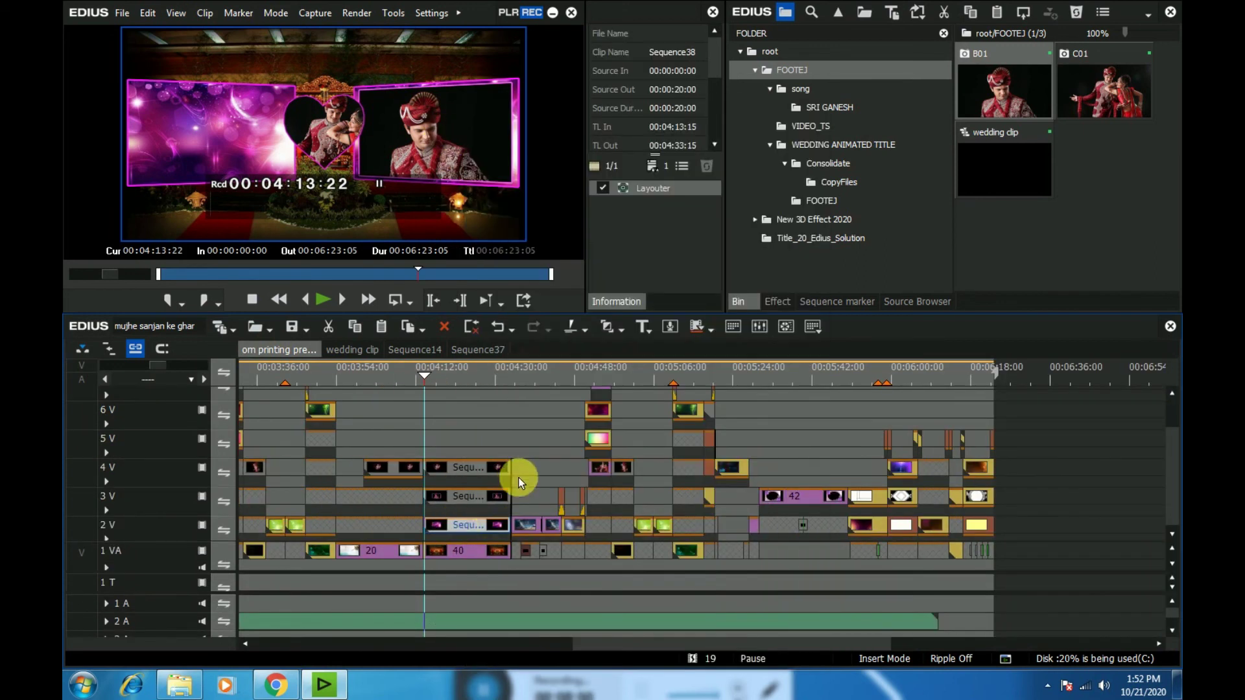
double_click(472, 522)
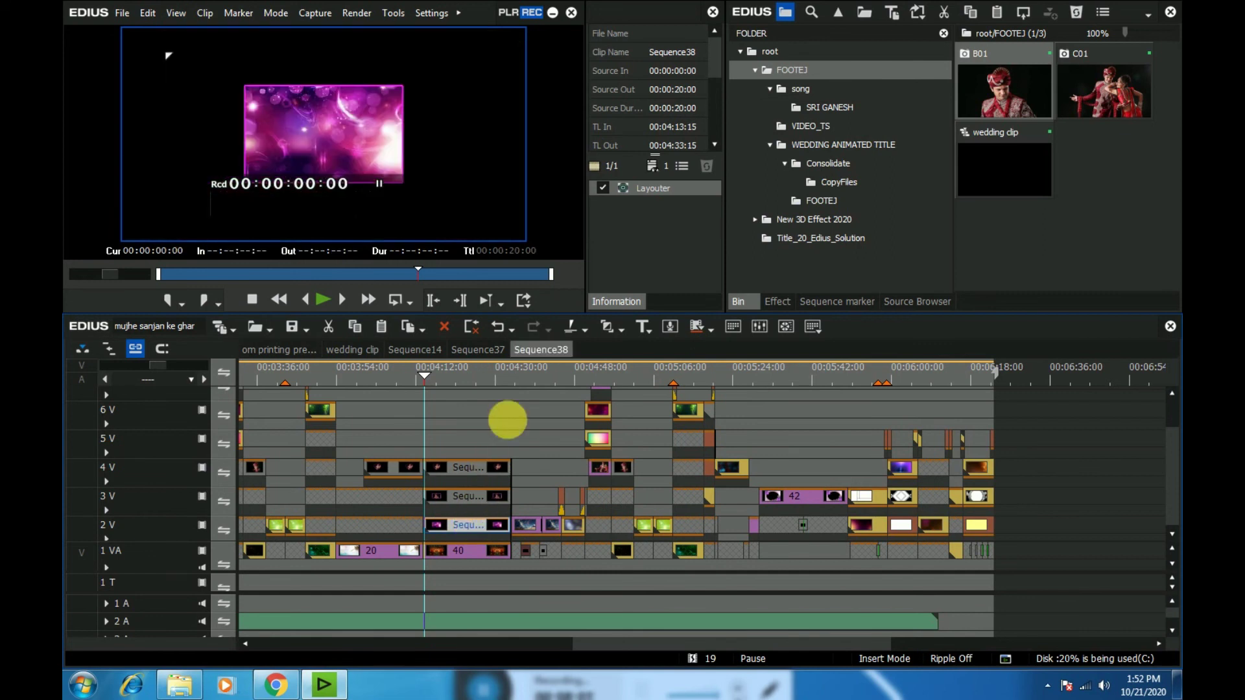
right_click(1063, 88)
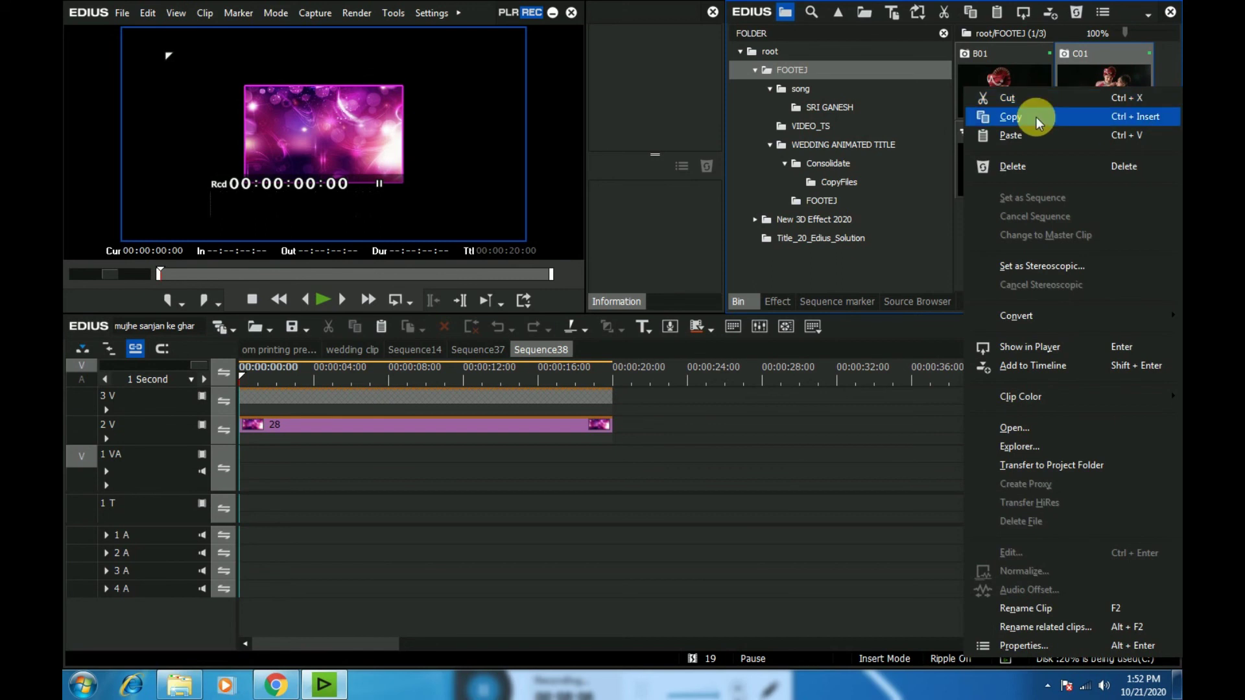
left_click(1036, 117)
right_click(359, 403)
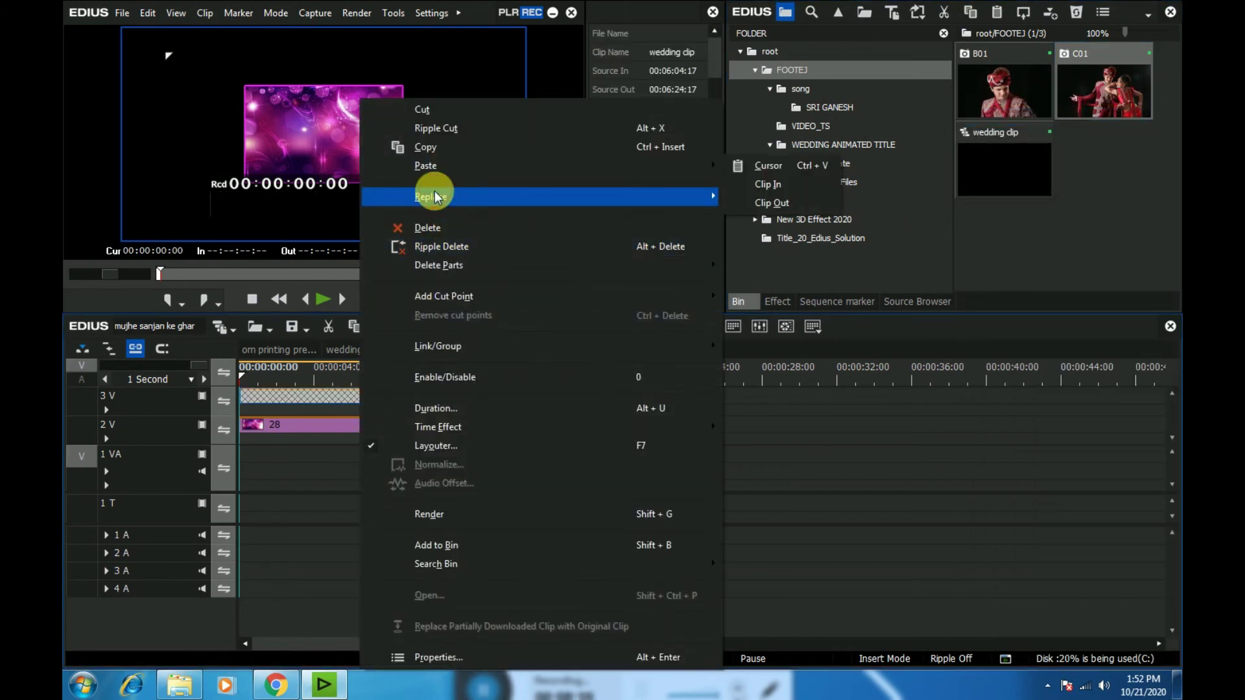
mouse_move(436, 197)
left_click(796, 266)
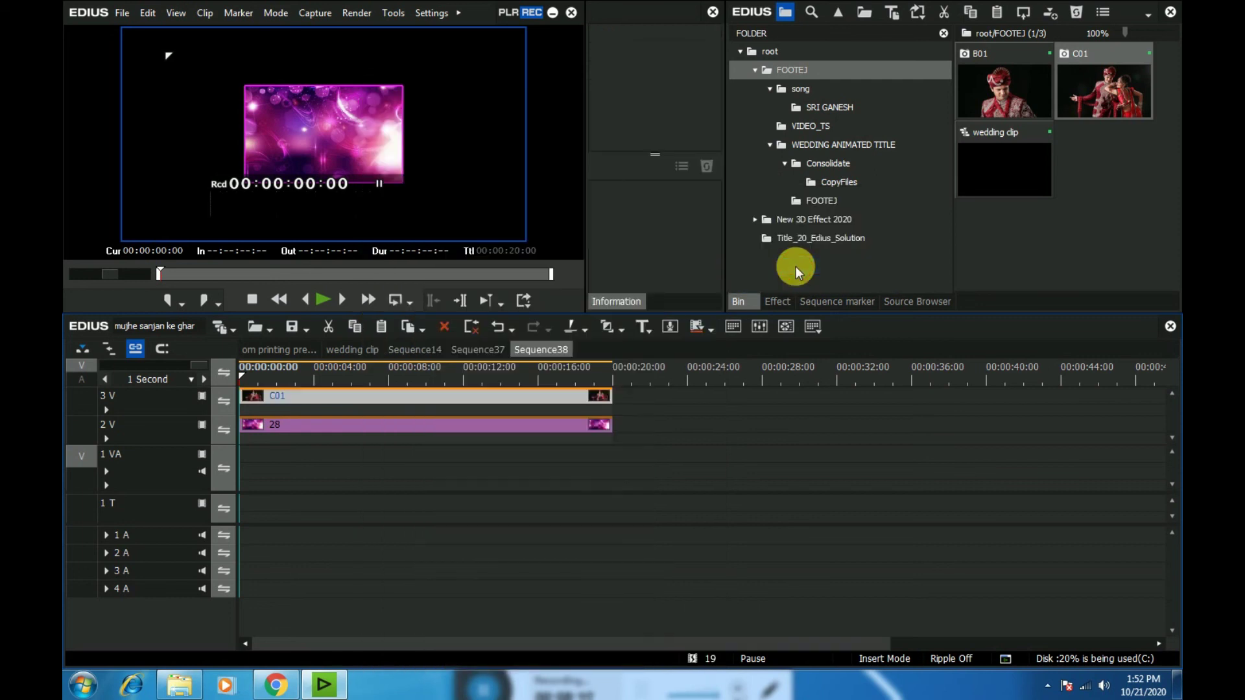
Return to the om printing press sequence and check the frame at 00:04:13:22 in full screen.
left_click(306, 350)
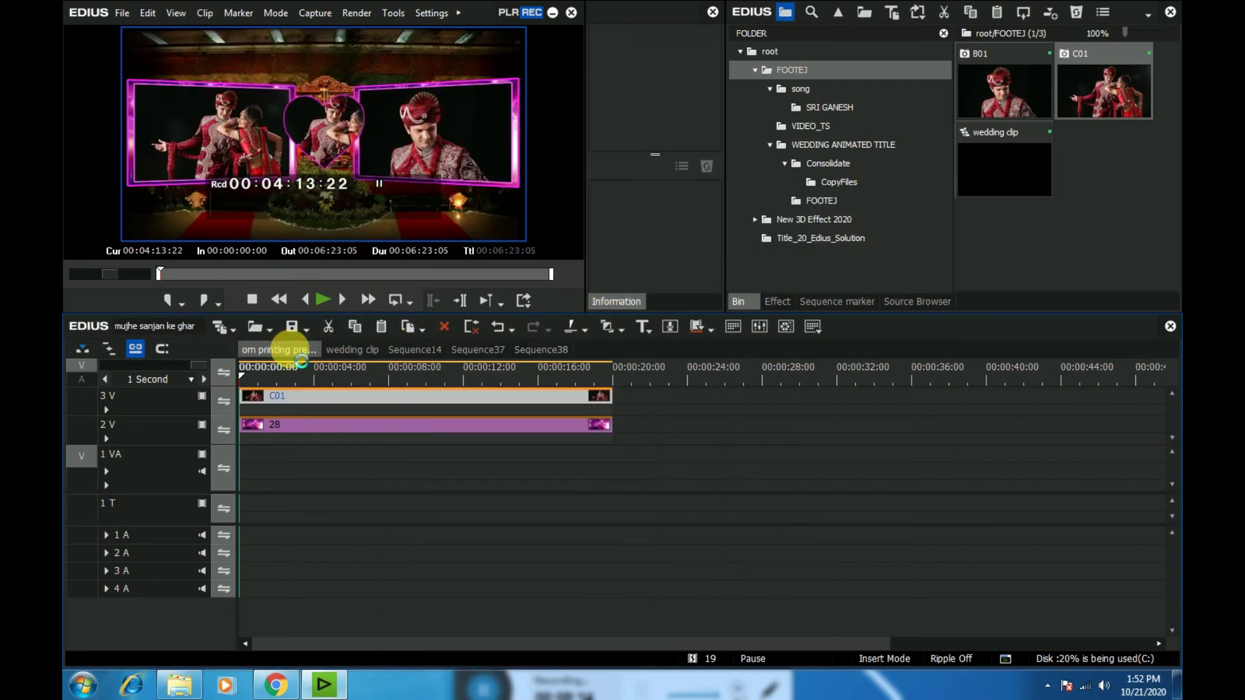
left_click(469, 508)
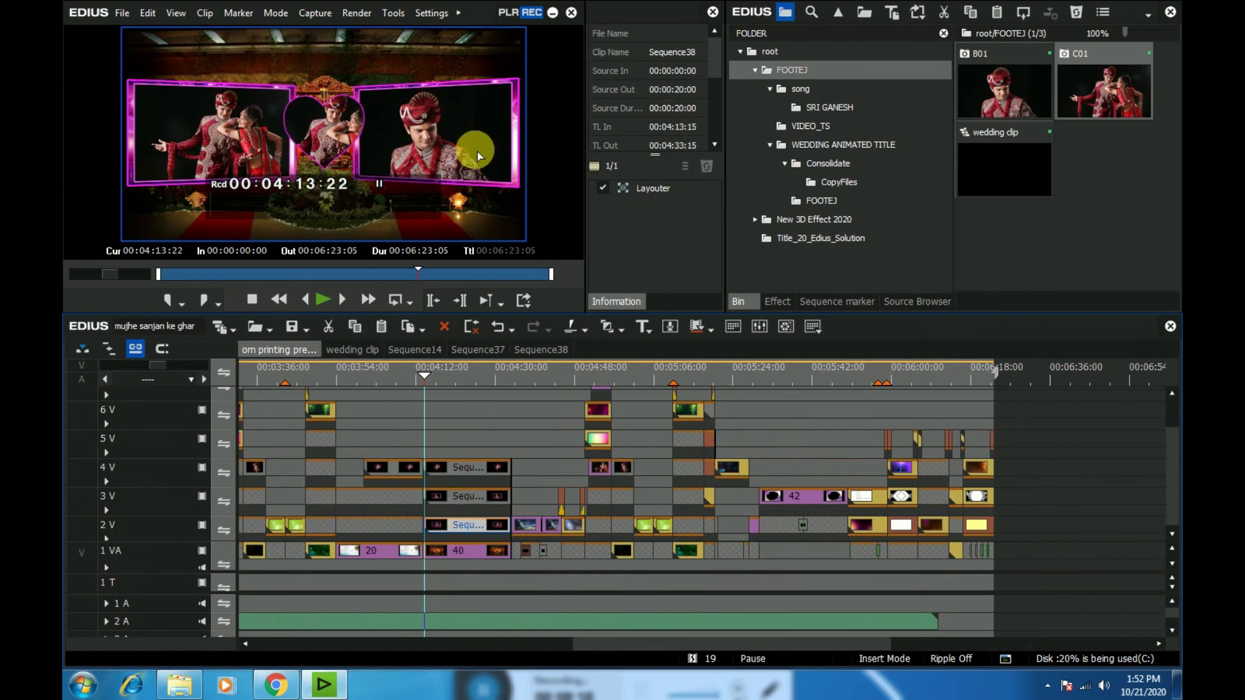
double_click(458, 134)
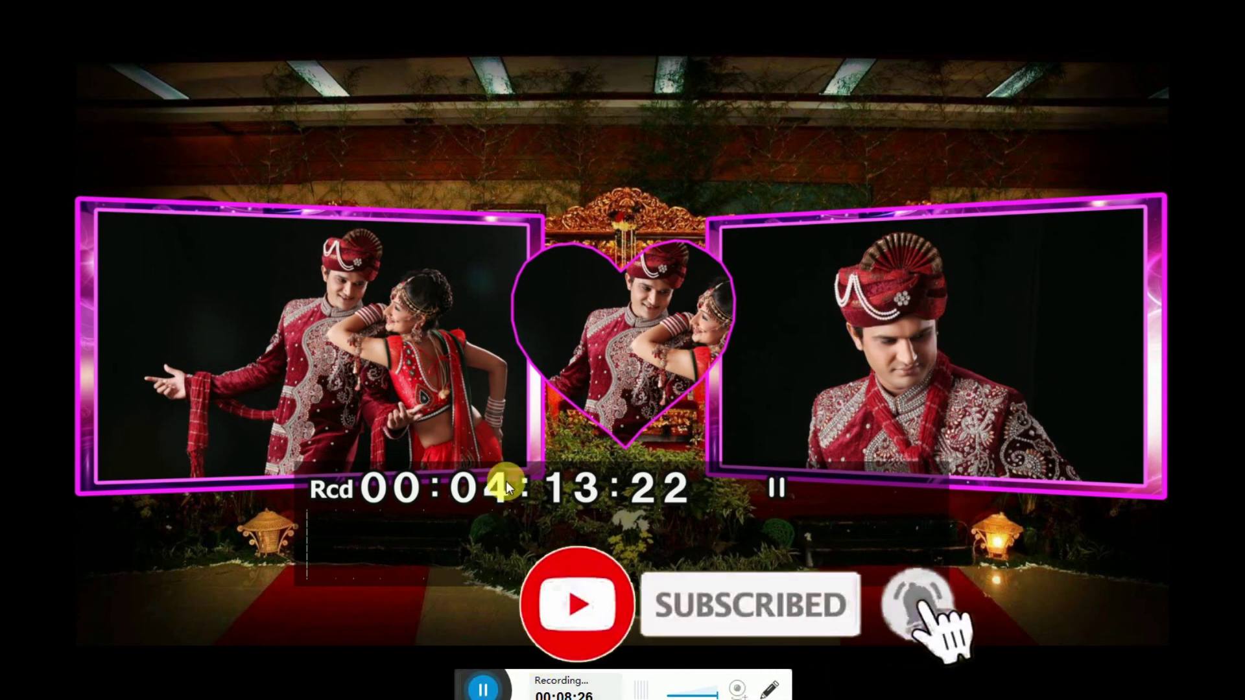
key("Escape")
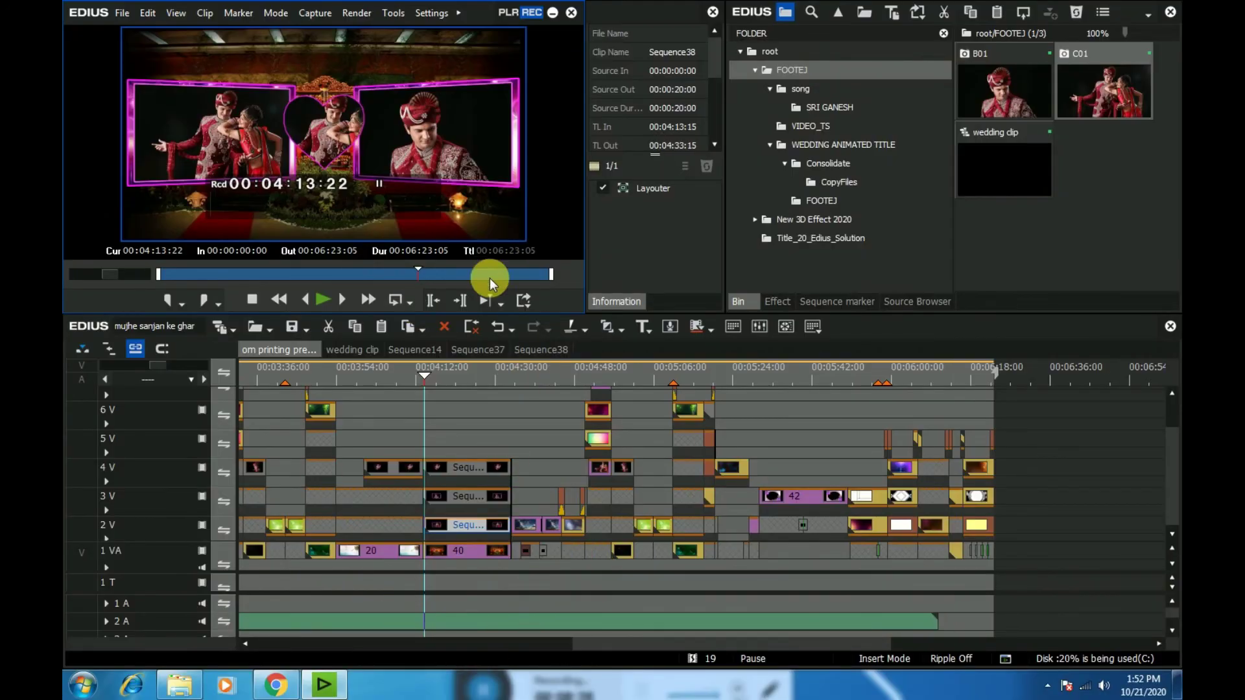
Review the rest of the om printing press sequence up to 00:06:22:21, checking the wedding clip sequence in between.
left_click(429, 375)
left_click_drag(441, 373, 805, 464)
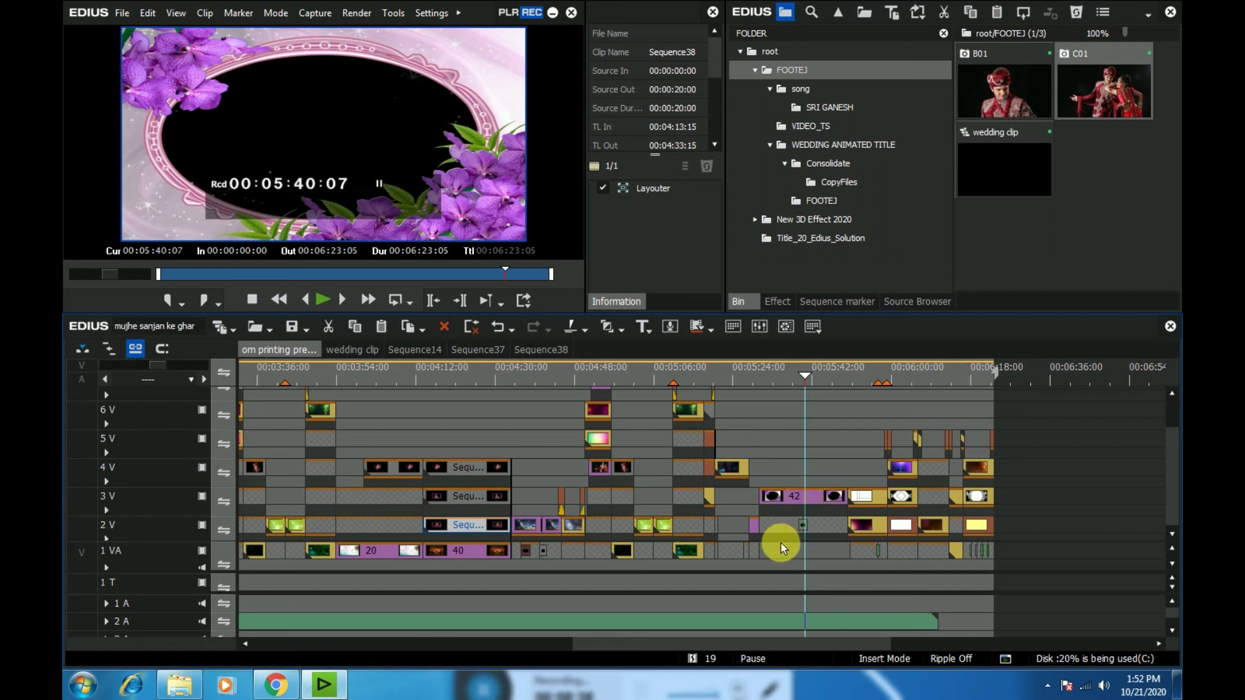
left_click(352, 350)
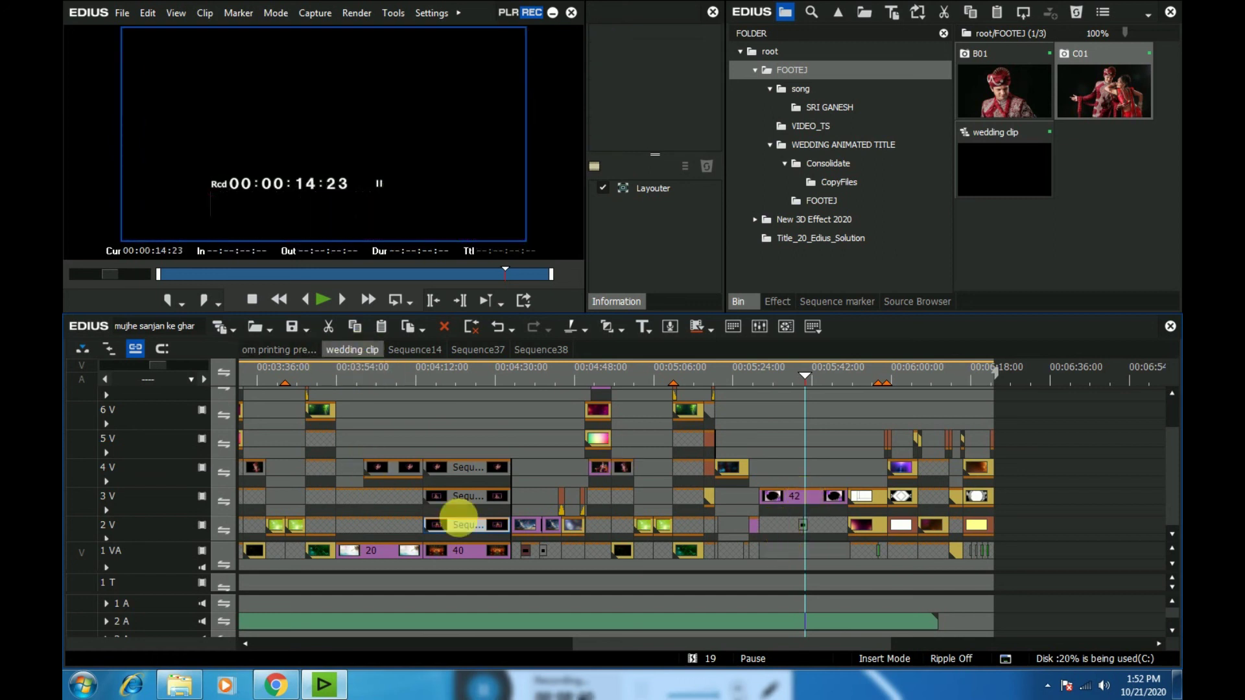
left_click(282, 348)
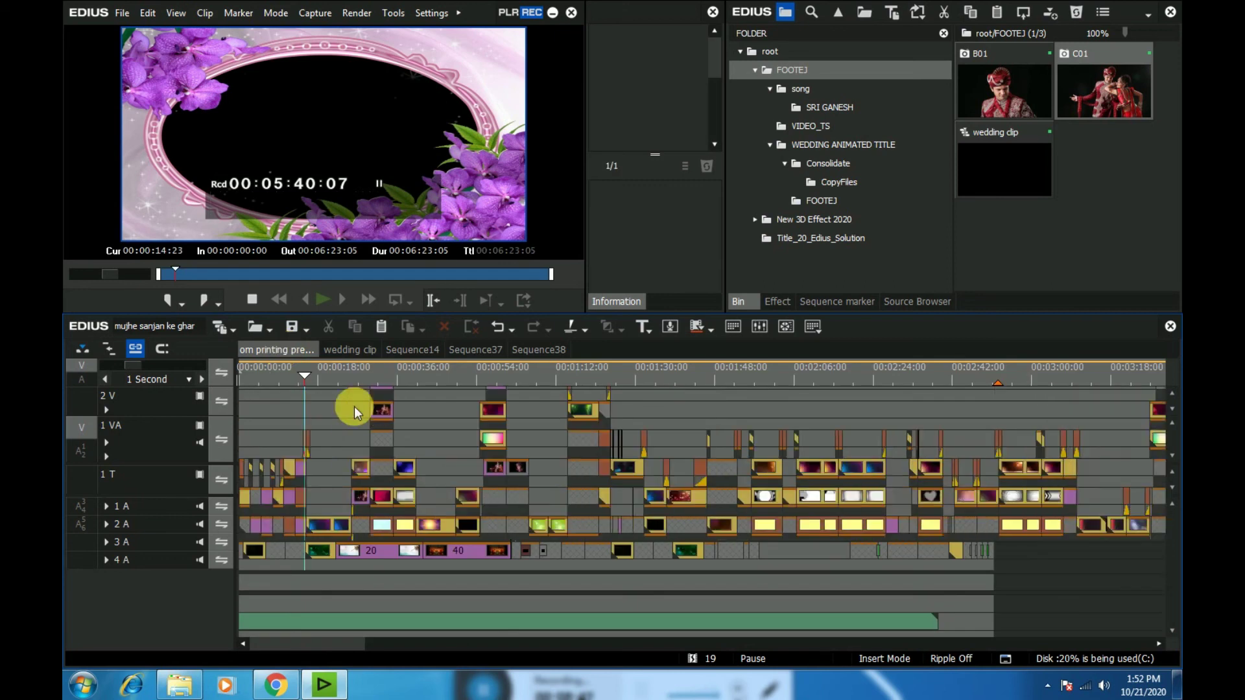
left_click(352, 349)
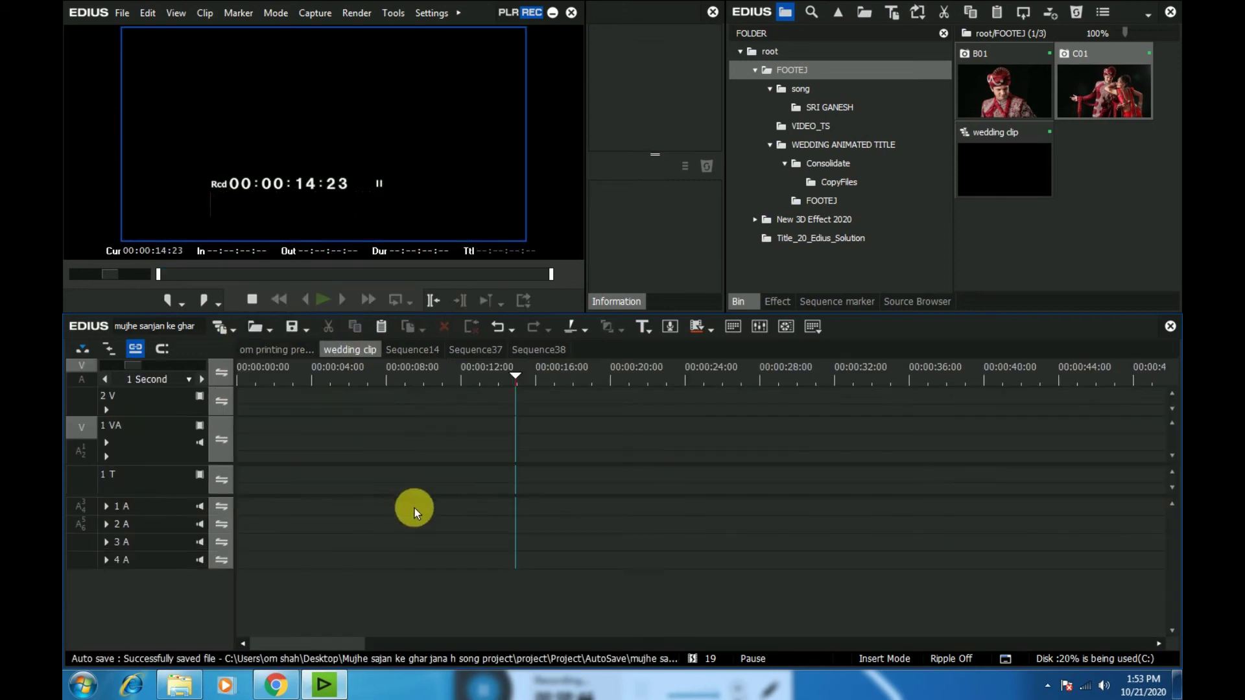
left_click(289, 354)
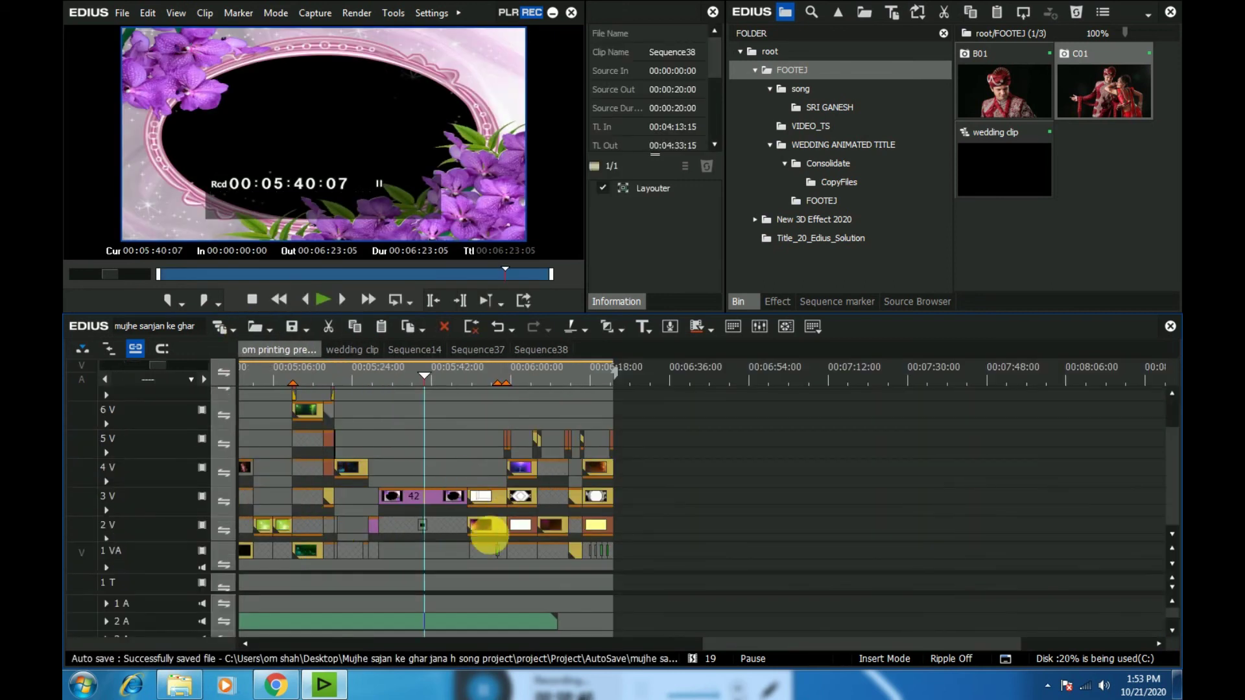
left_click(424, 379)
left_click_drag(424, 378, 611, 416)
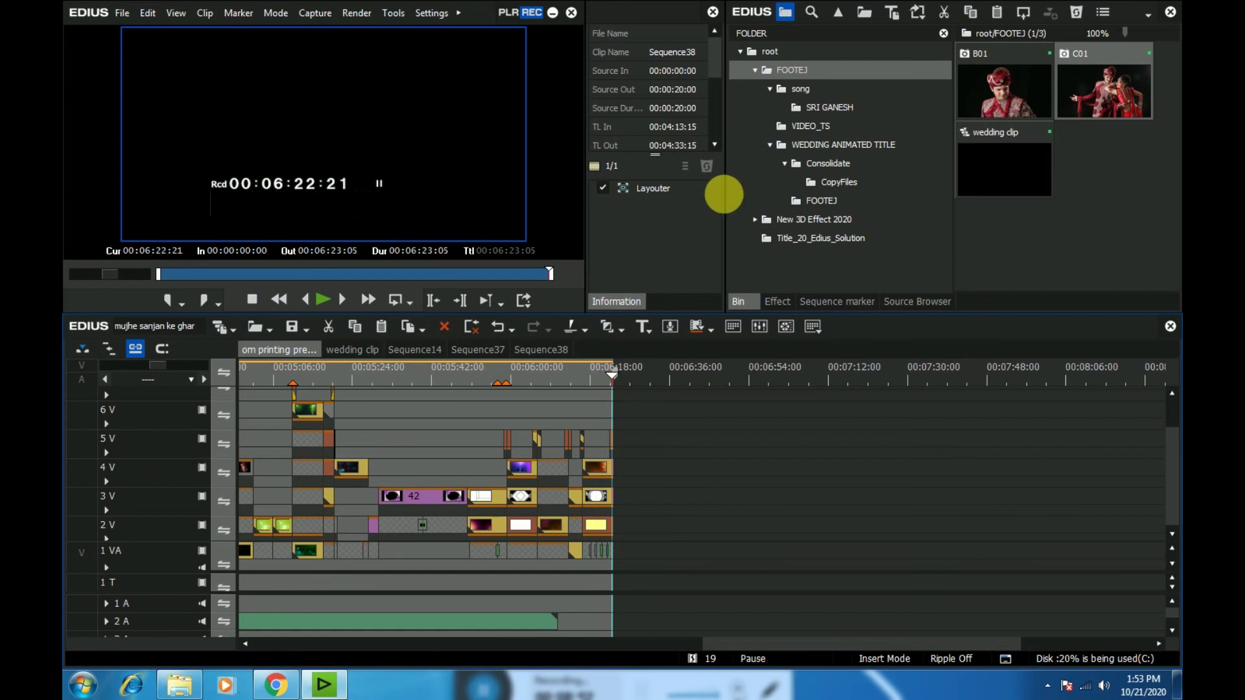